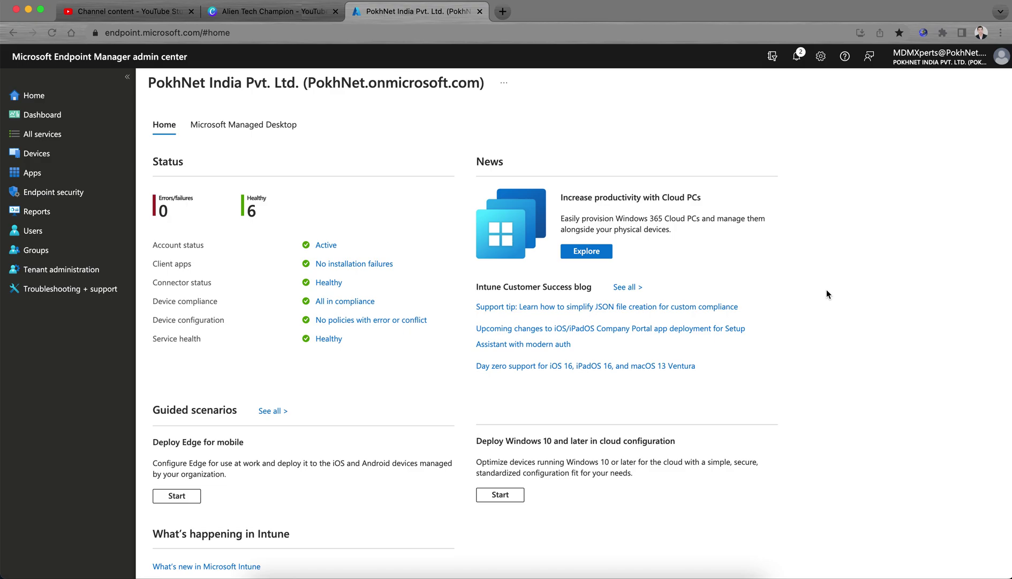
# Open the Scope (Tags) page of the Endpoint Manager roles under tenant administration
pyautogui.click(88, 156)
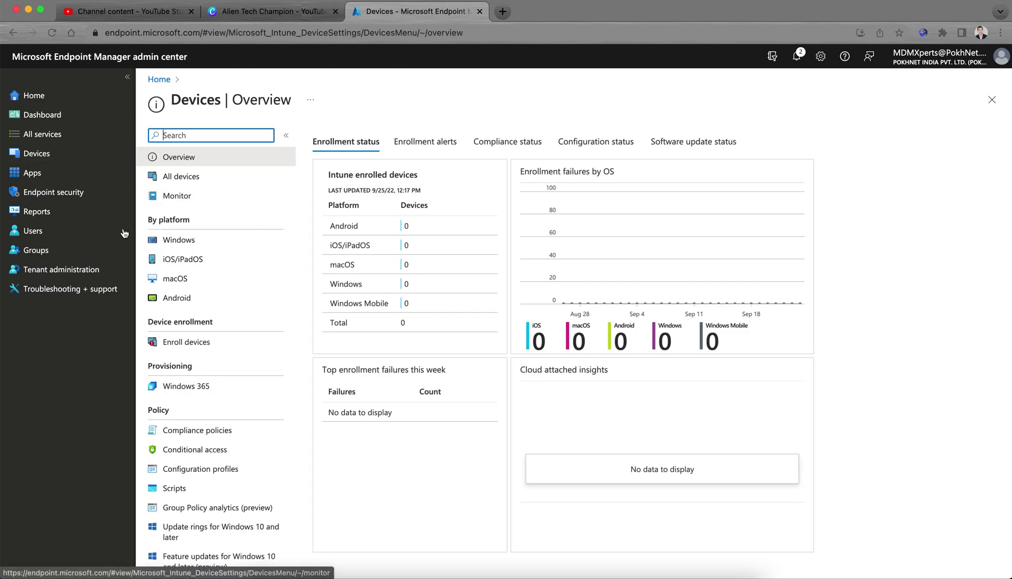
pyautogui.click(83, 269)
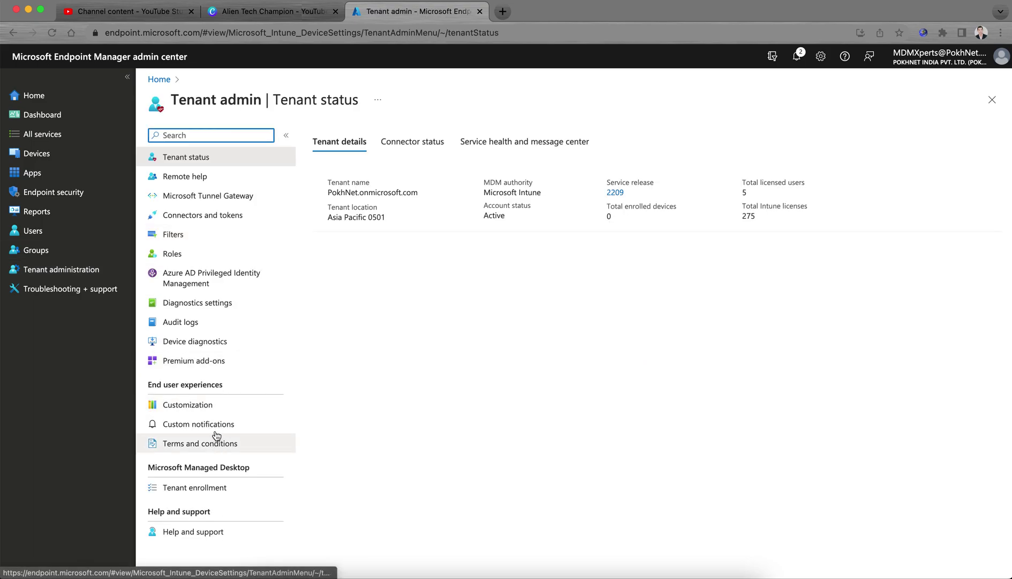
pyautogui.click(211, 253)
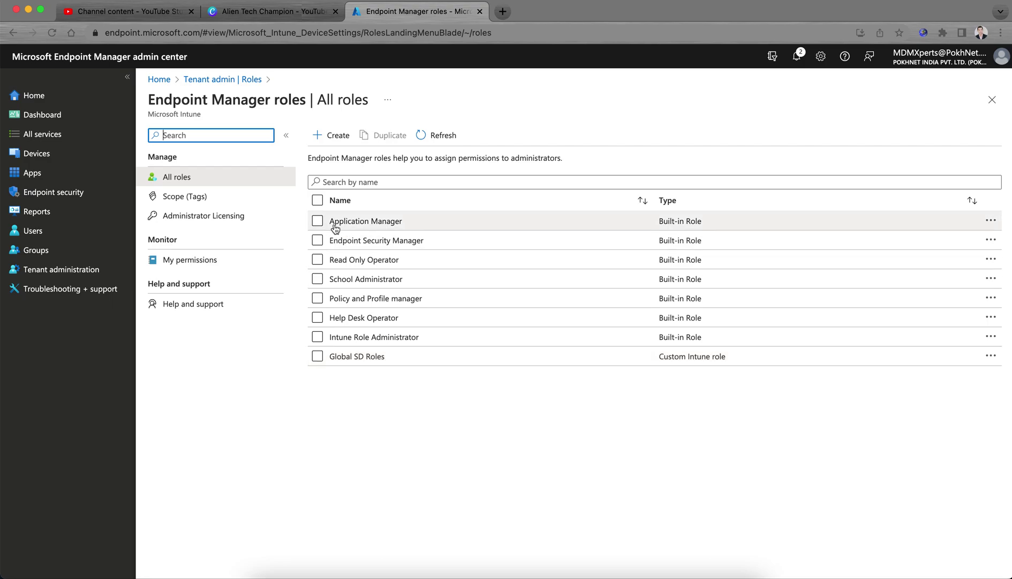
pyautogui.click(242, 202)
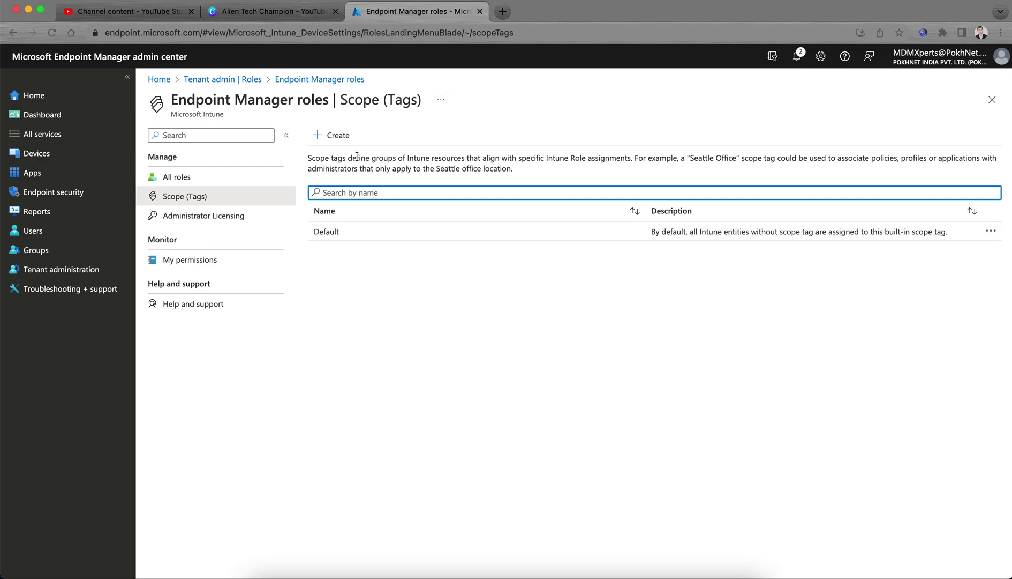
pyautogui.moveTo(345, 99); pyautogui.dragTo(427, 100)
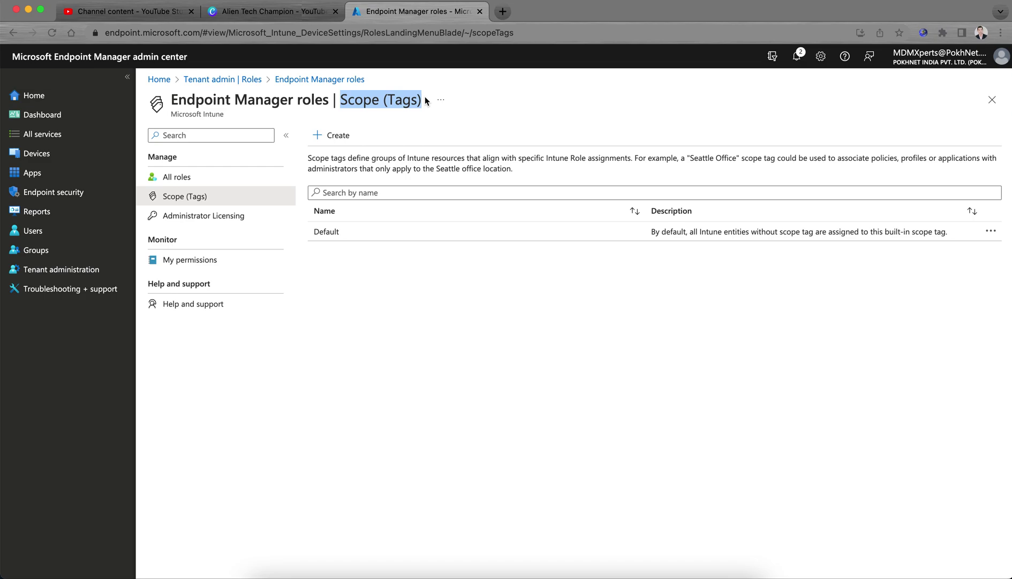
# Switch to YouTube Studio to look through the channel's video list, and return to the Endpoint Manager admin center
pyautogui.click(129, 10)
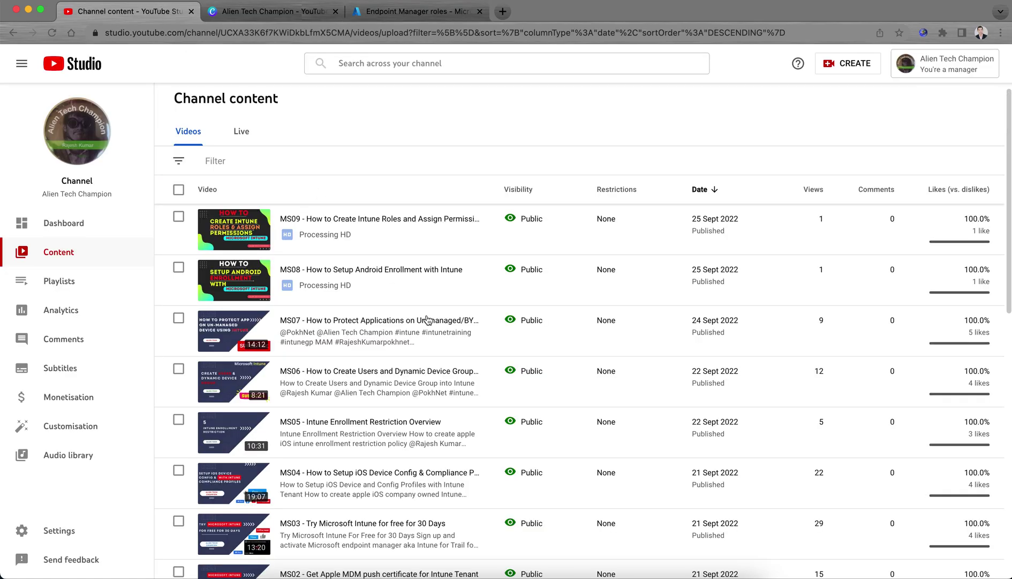
pyautogui.scroll(-1, 428, 320)
pyautogui.scroll(-3, 428, 320)
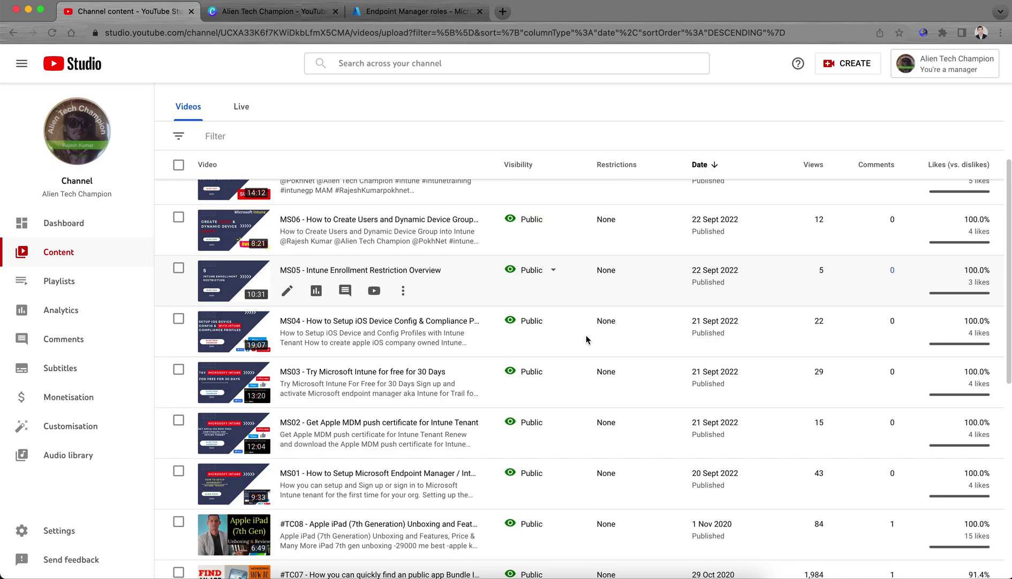
pyautogui.scroll(2, 586, 339)
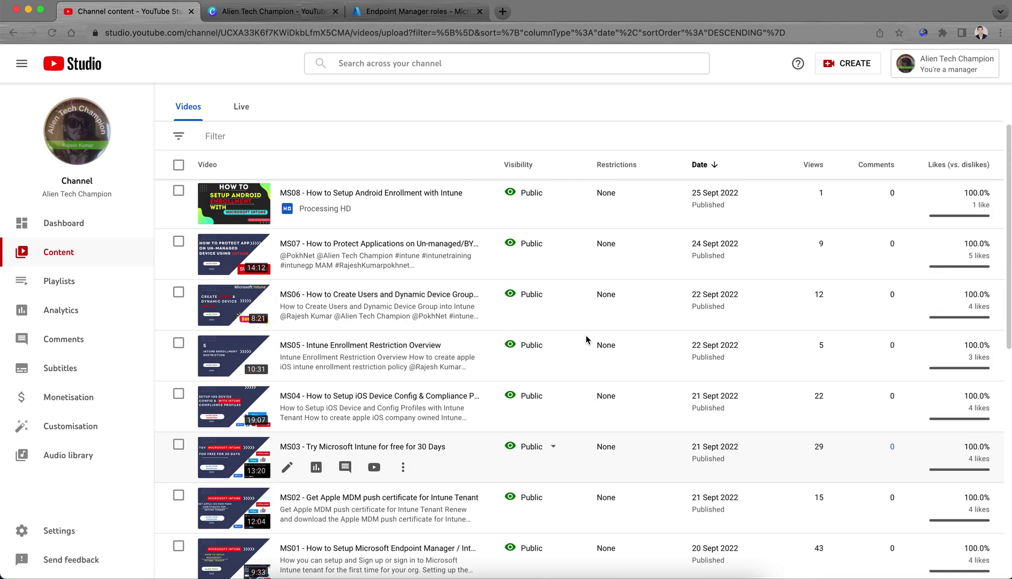
pyautogui.click(419, 14)
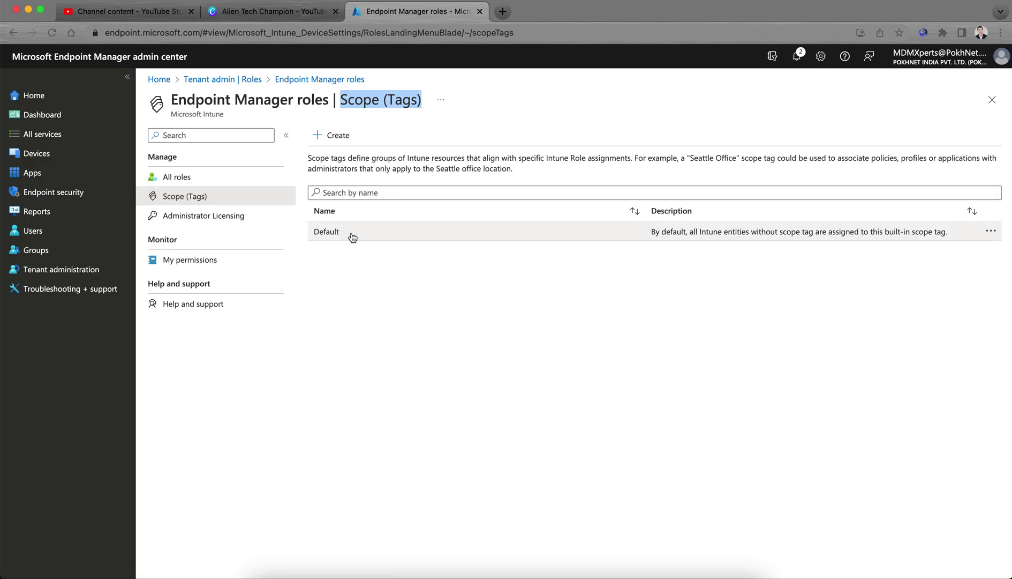
# Start creating a new scope tag and enlarge the page to read the explanation with the Seattle Office example
pyautogui.click(991, 232)
pyautogui.click(922, 266)
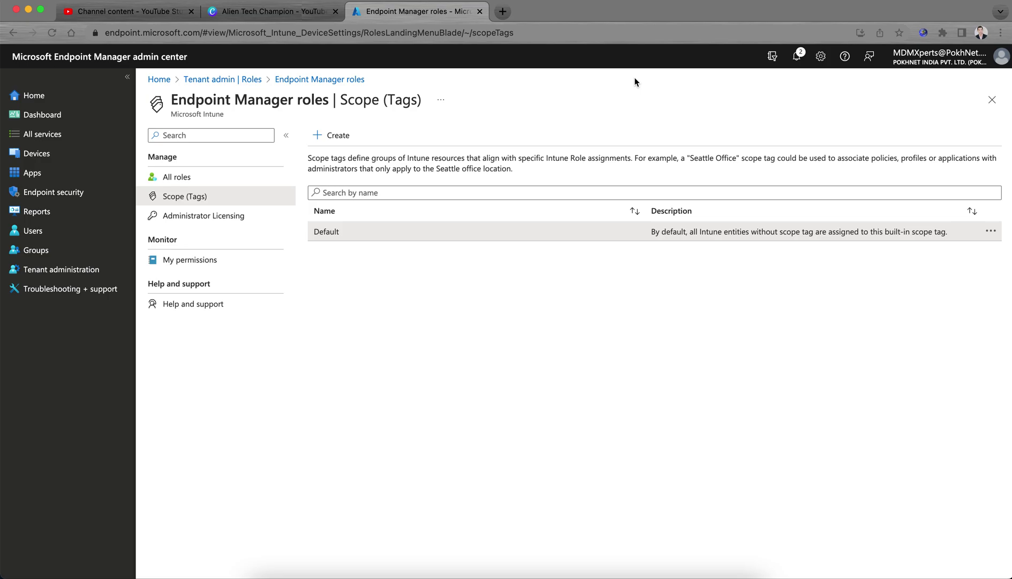
pyautogui.click(339, 135)
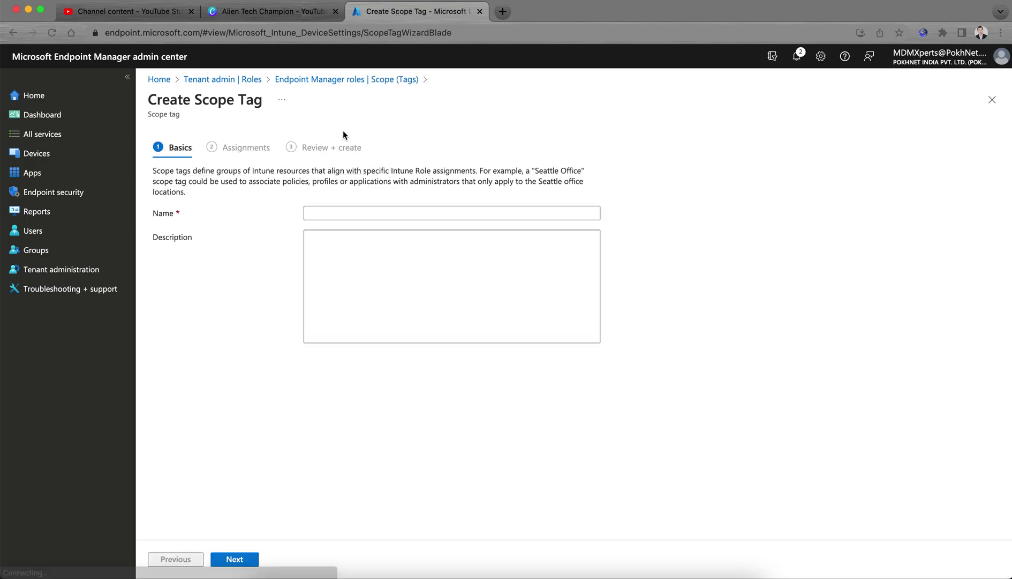
pyautogui.click(355, 213)
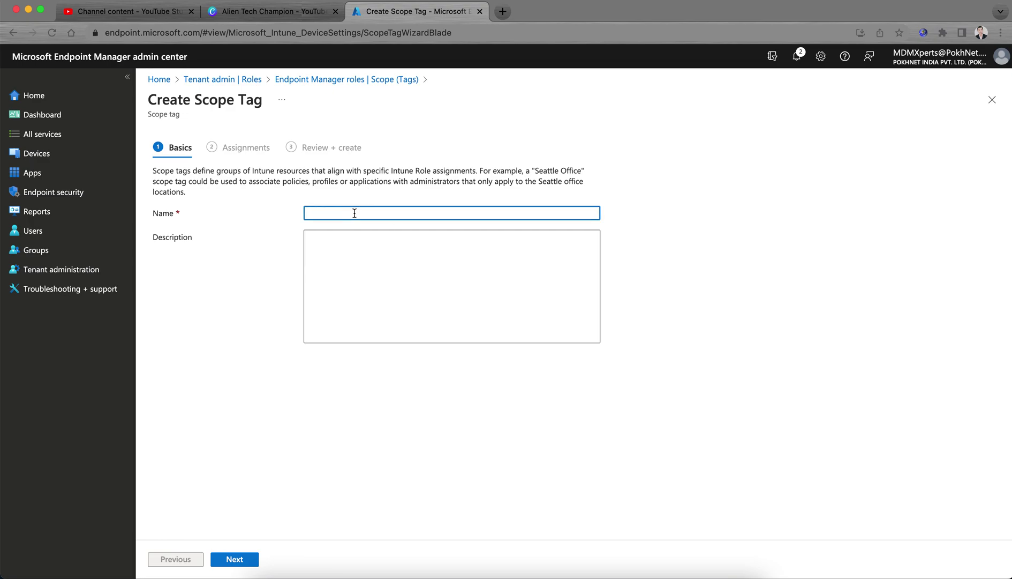
pyautogui.moveTo(156, 181); pyautogui.dragTo(242, 179)
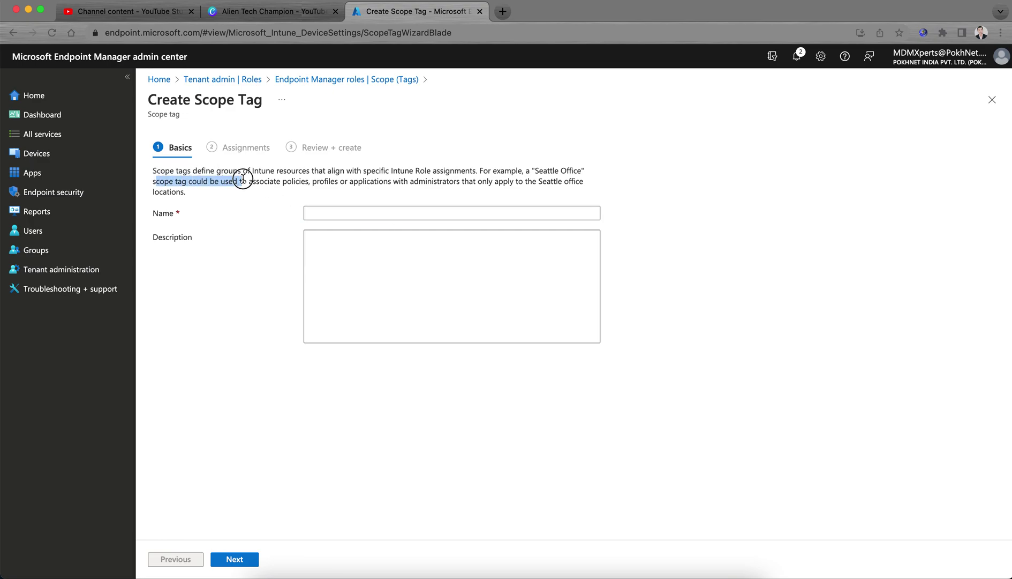
pyautogui.click(278, 207)
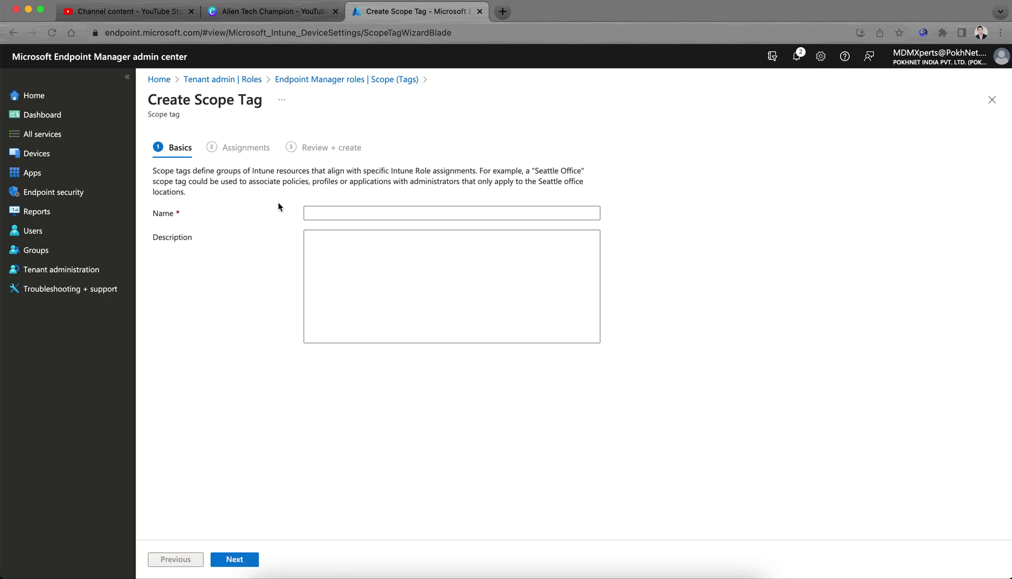
pyautogui.press('super+equal')
pyautogui.press('super+equal')
pyautogui.moveTo(393, 204); pyautogui.dragTo(558, 209)
pyautogui.moveTo(668, 207); pyautogui.dragTo(723, 207)
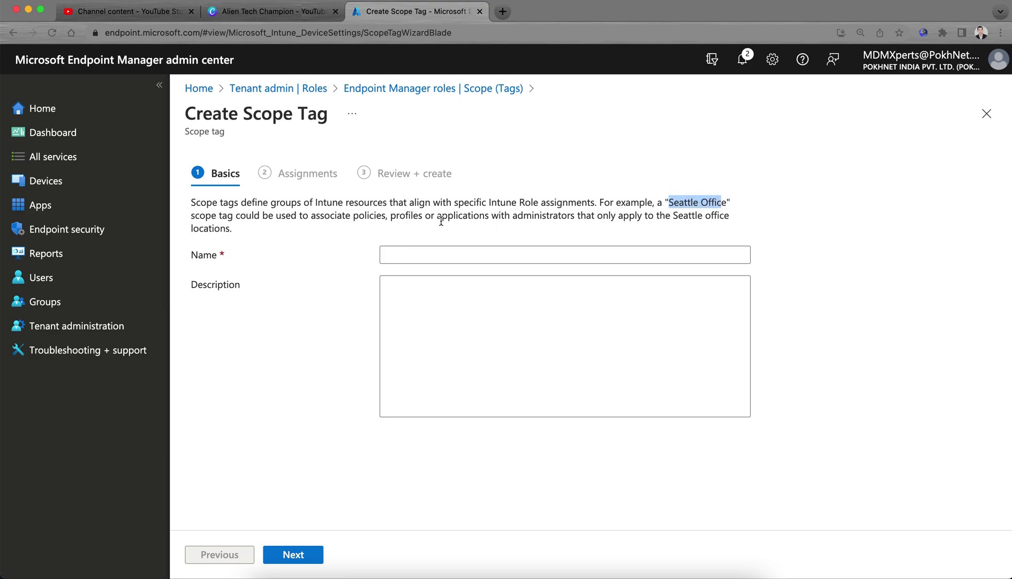
# Enter NA Region as the scope tag's name and Nortal America Region Users/Devices as its description
pyautogui.click(411, 254)
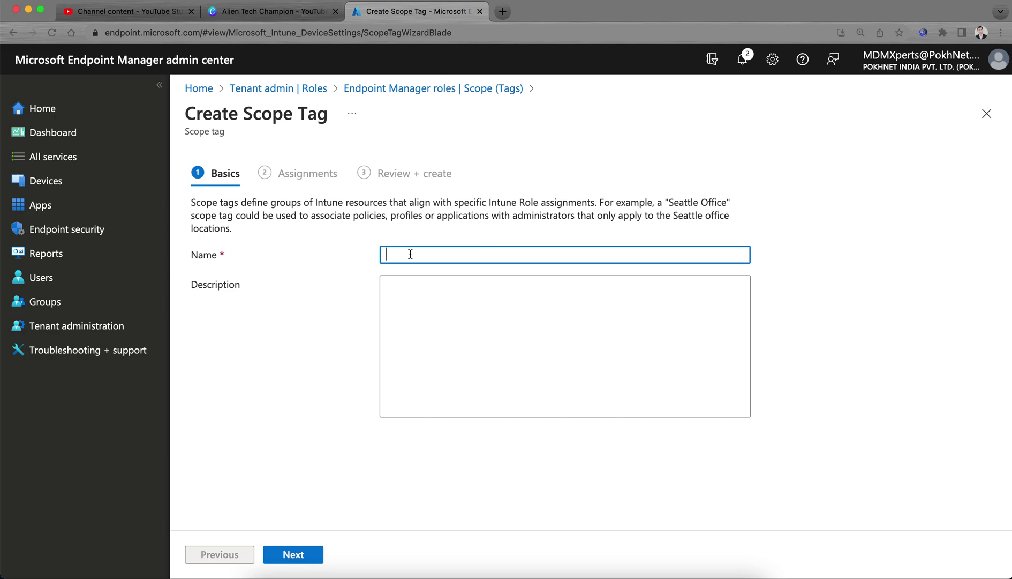
pyautogui.write('NA Region')
pyautogui.click(429, 302)
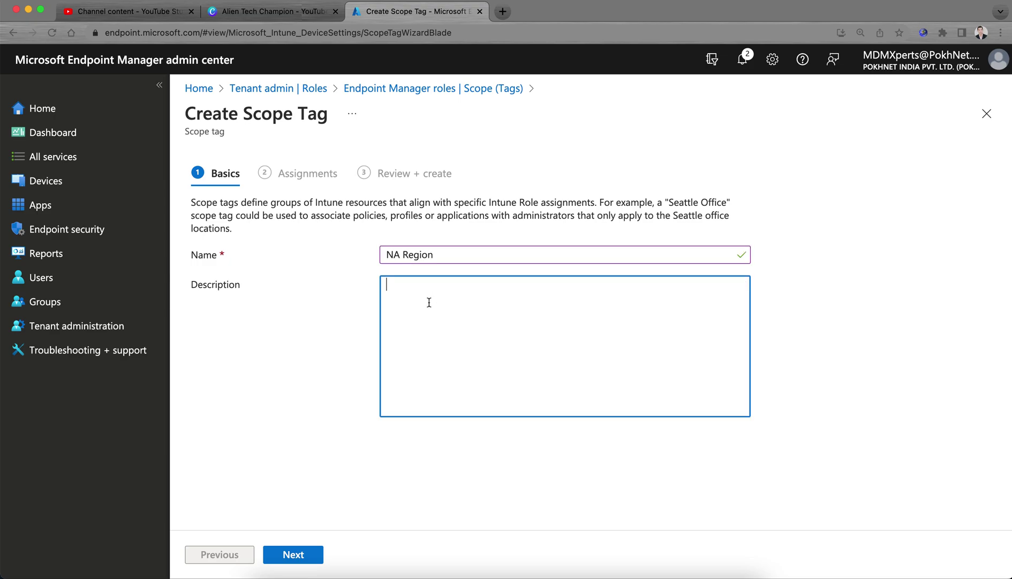
pyautogui.write('Nortal America Regi')
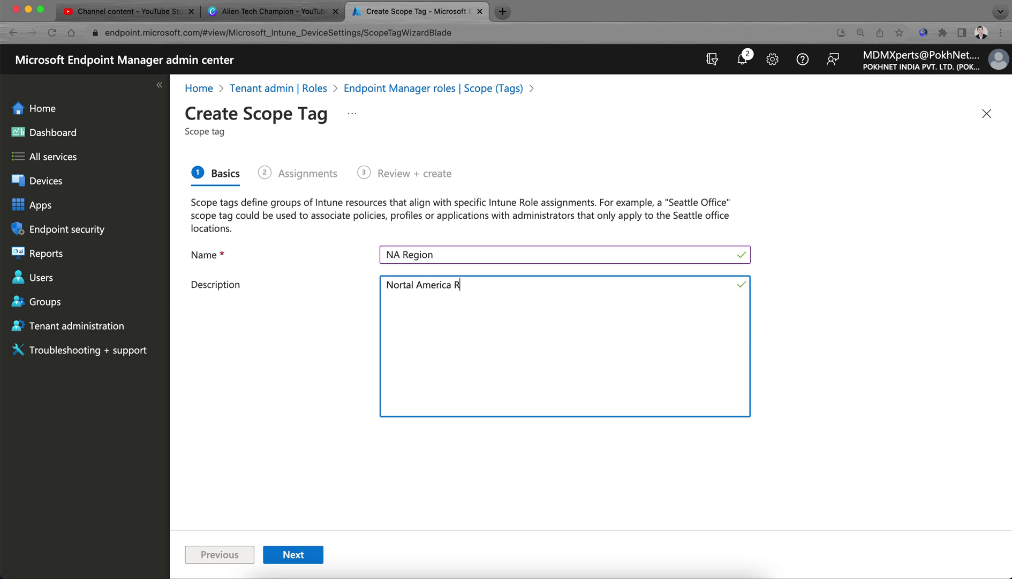
pyautogui.write('on Users/Devices')
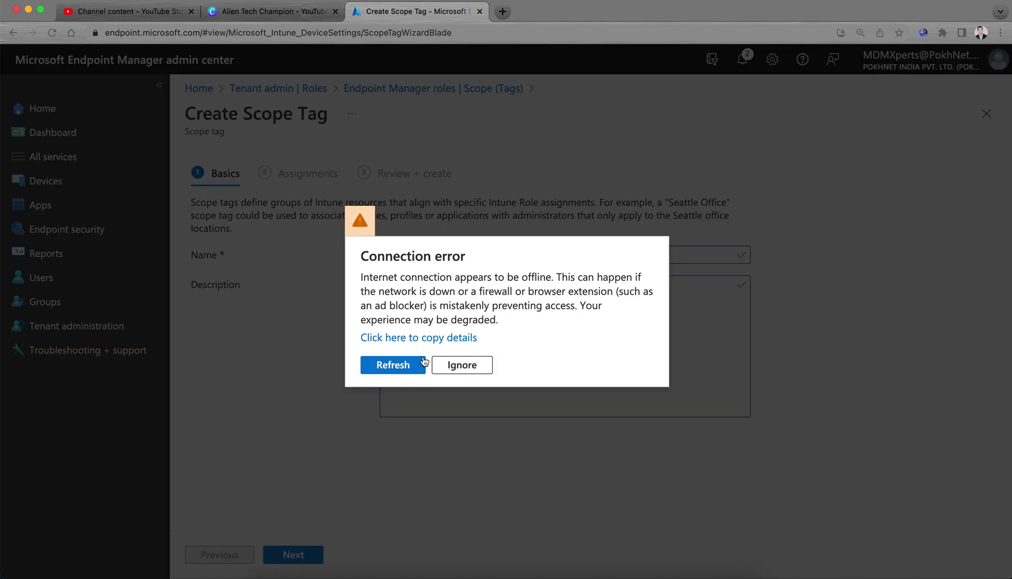
# Reload the scope tag form and name the tag NA Region without a description
pyautogui.click(410, 365)
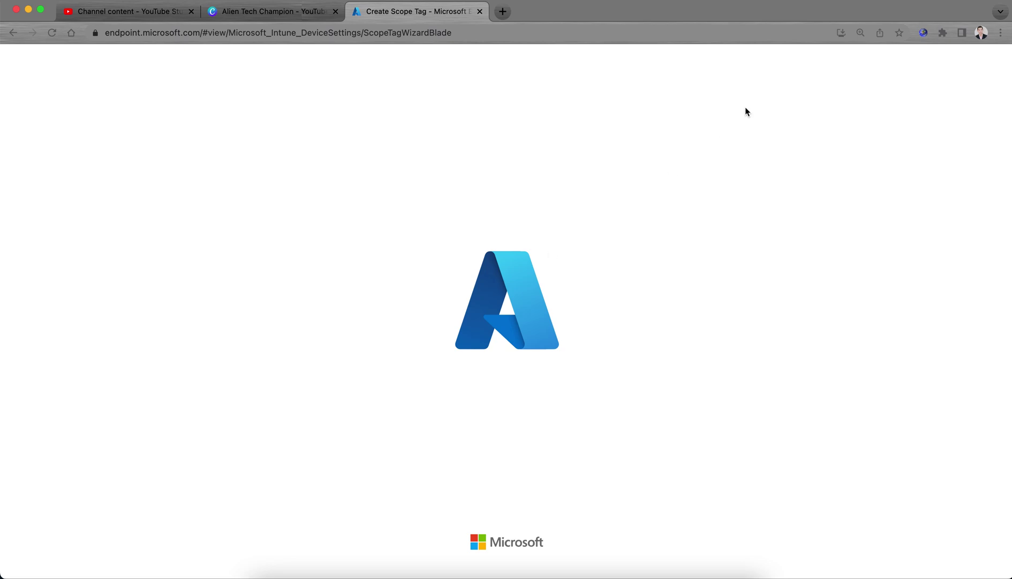
pyautogui.click(548, 224)
pyautogui.click(502, 256)
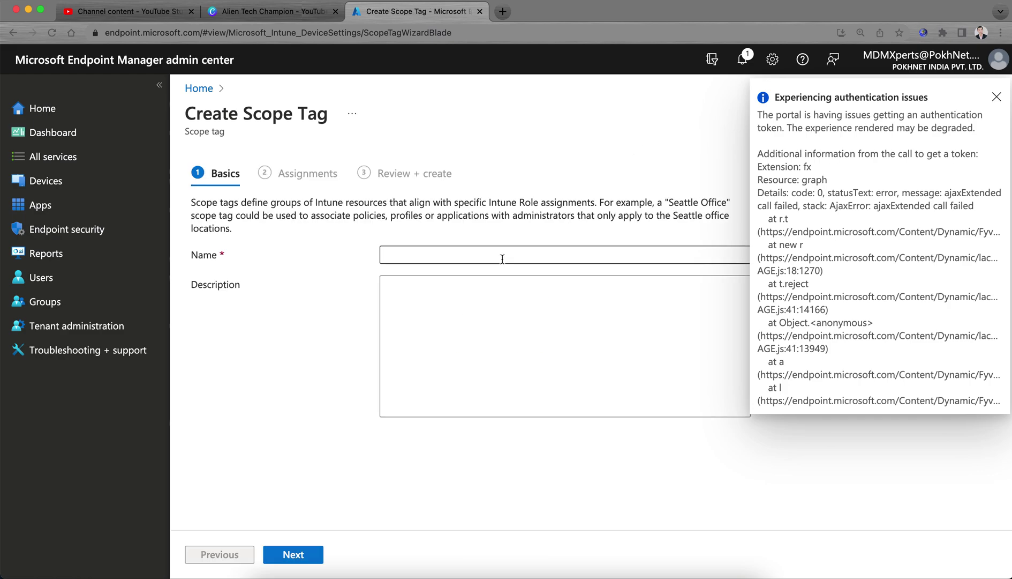
pyautogui.write('NA')
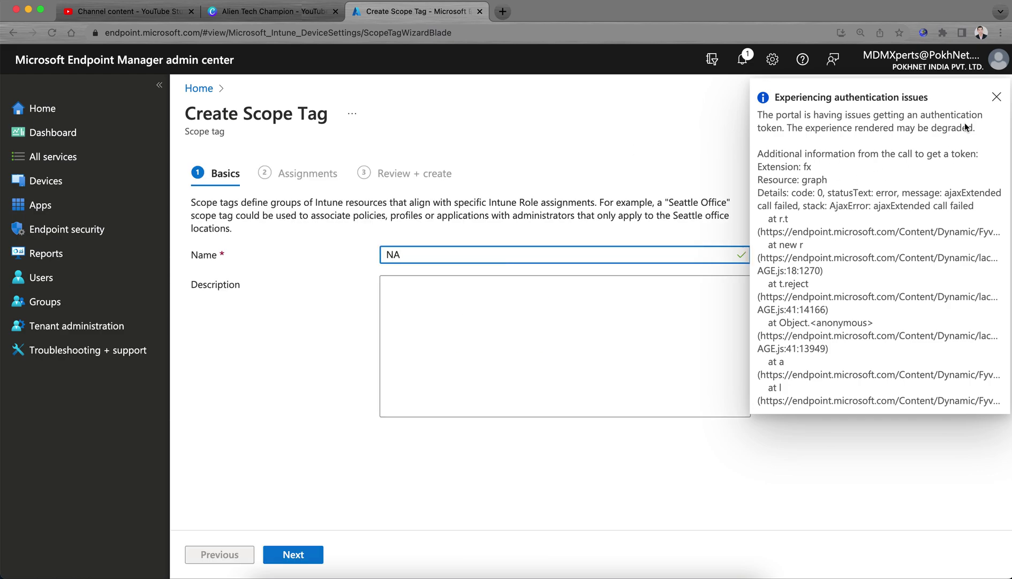
pyautogui.click(997, 97)
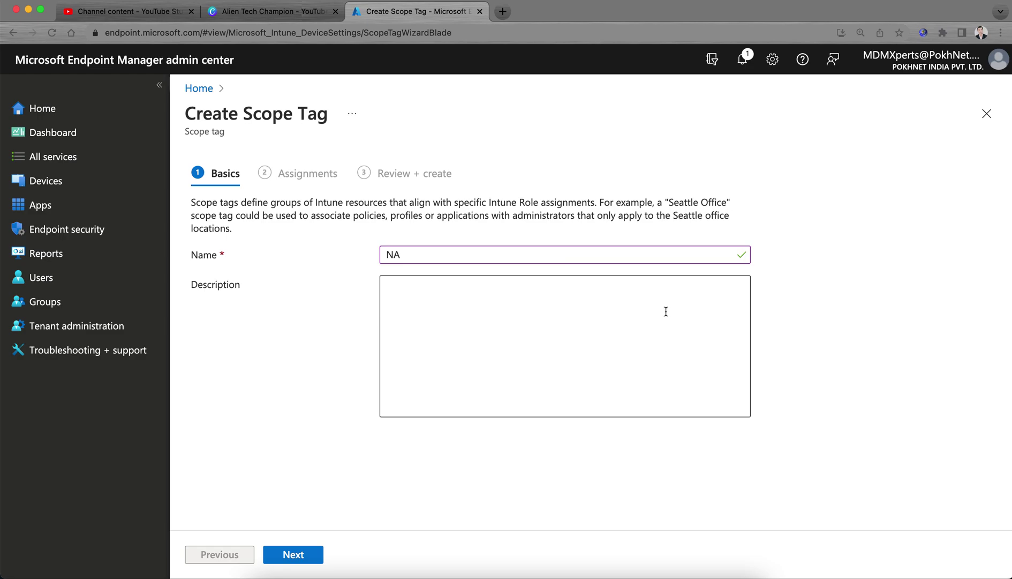
pyautogui.click(617, 255)
pyautogui.write('Region users')
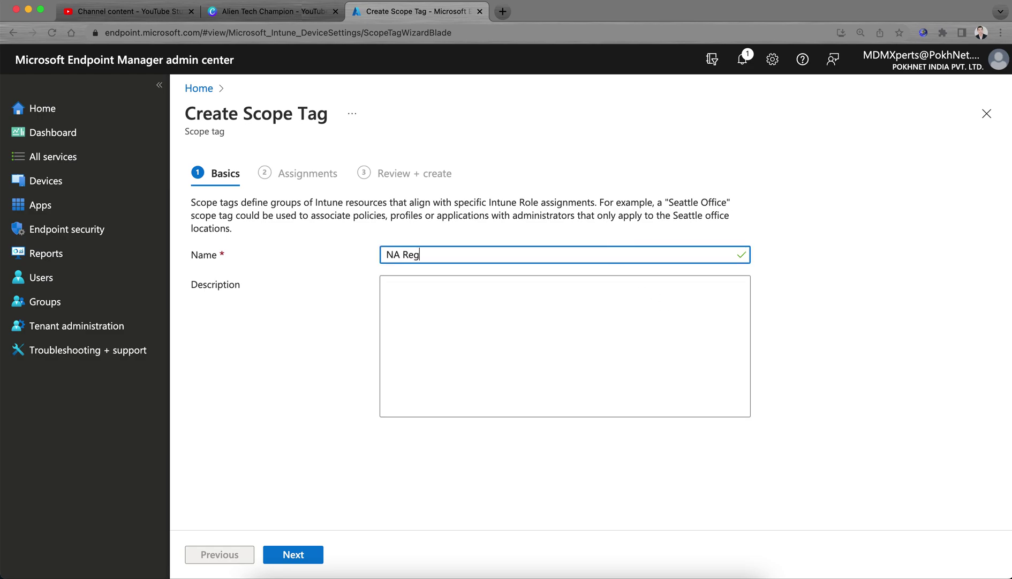
pyautogui.press('BackSpace')
pyautogui.press('BackSpace')
pyautogui.press('BackSpace')
pyautogui.press('BackSpace')
pyautogui.press('BackSpace')
pyautogui.press('BackSpace')
pyautogui.click(301, 556)
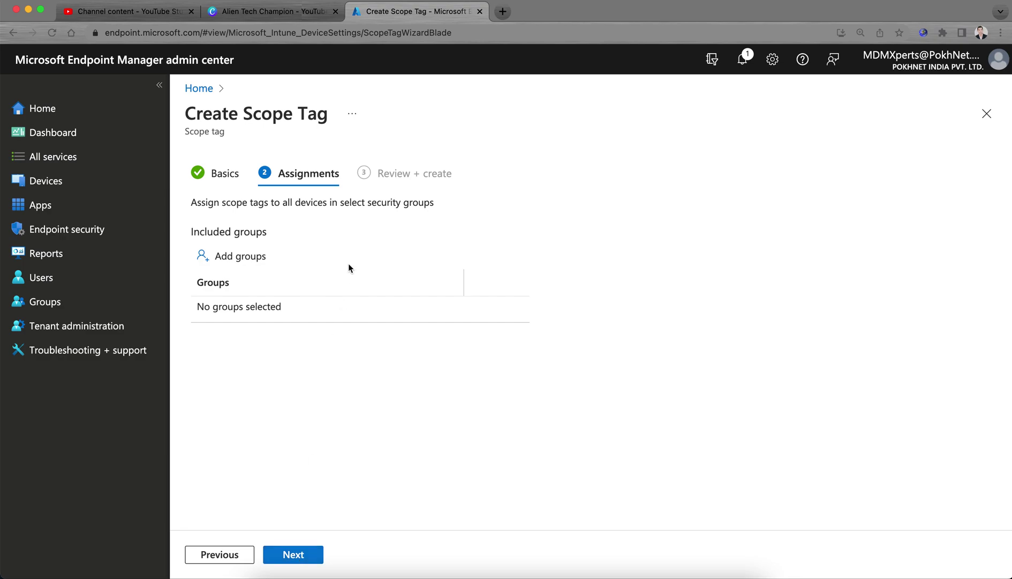
# Assign the scope tag to the Intune_MDM_COD_Users group and create it
pyautogui.click(270, 257)
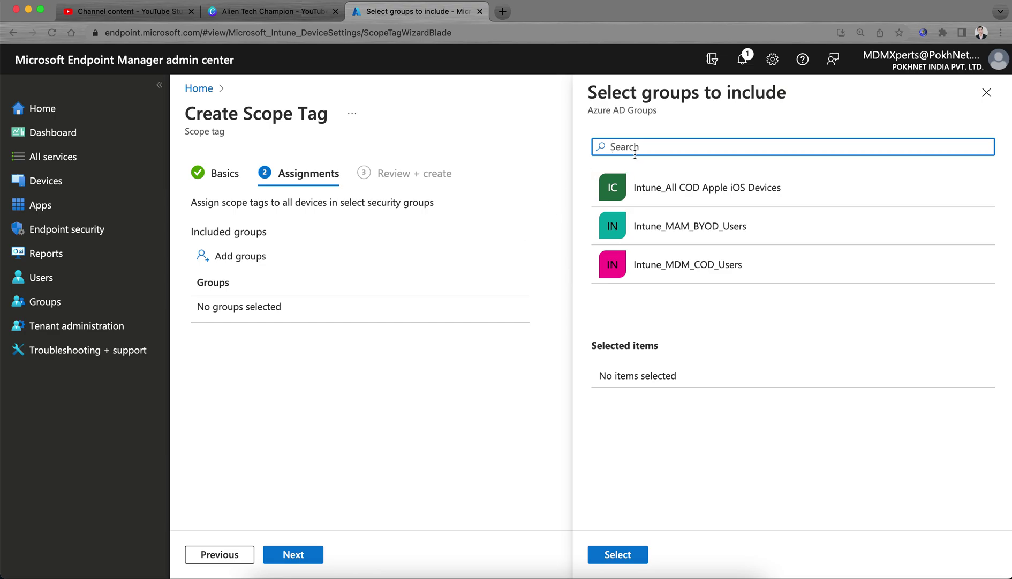
pyautogui.click(726, 268)
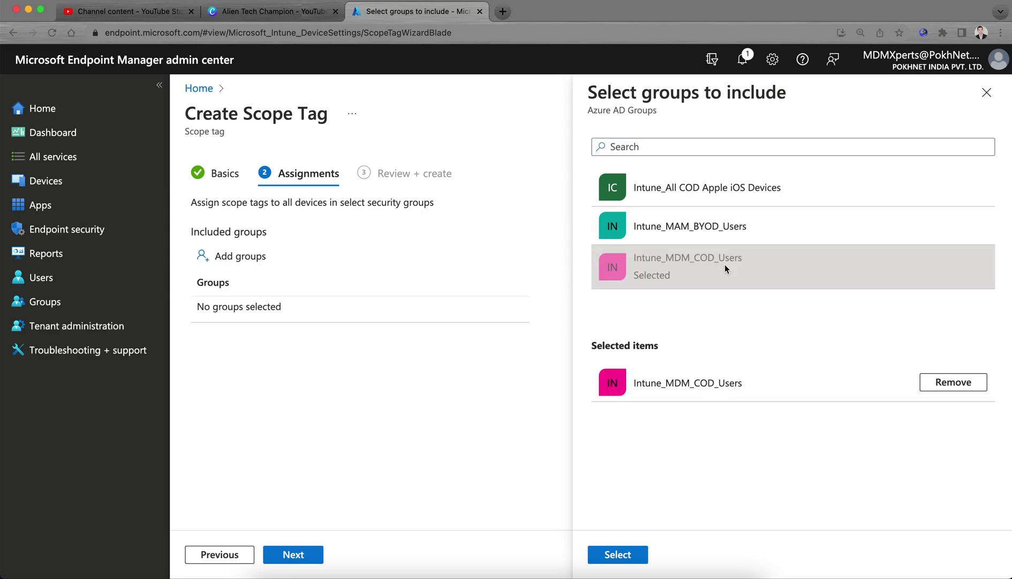
pyautogui.click(639, 553)
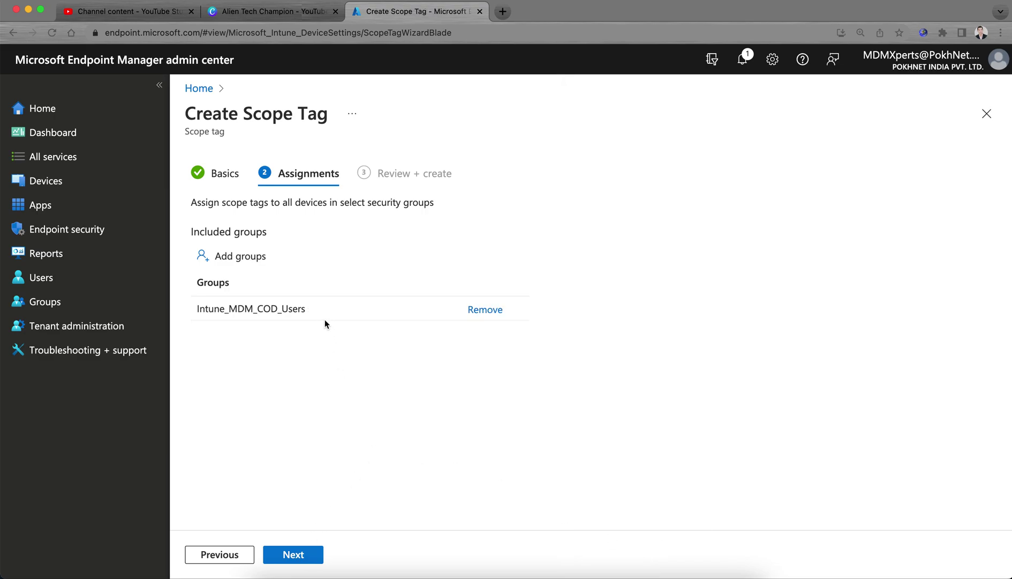
pyautogui.click(316, 554)
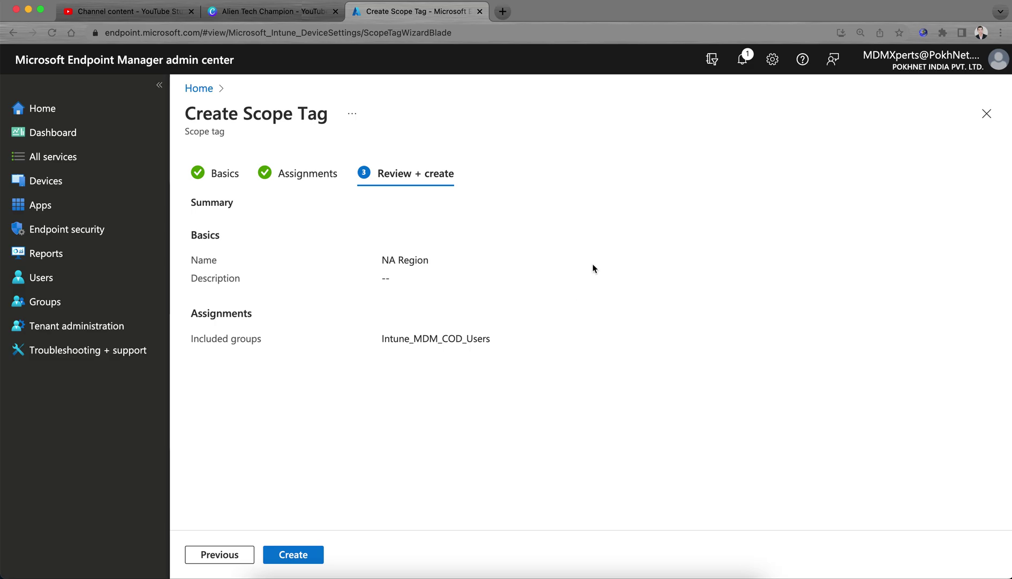
pyautogui.click(316, 553)
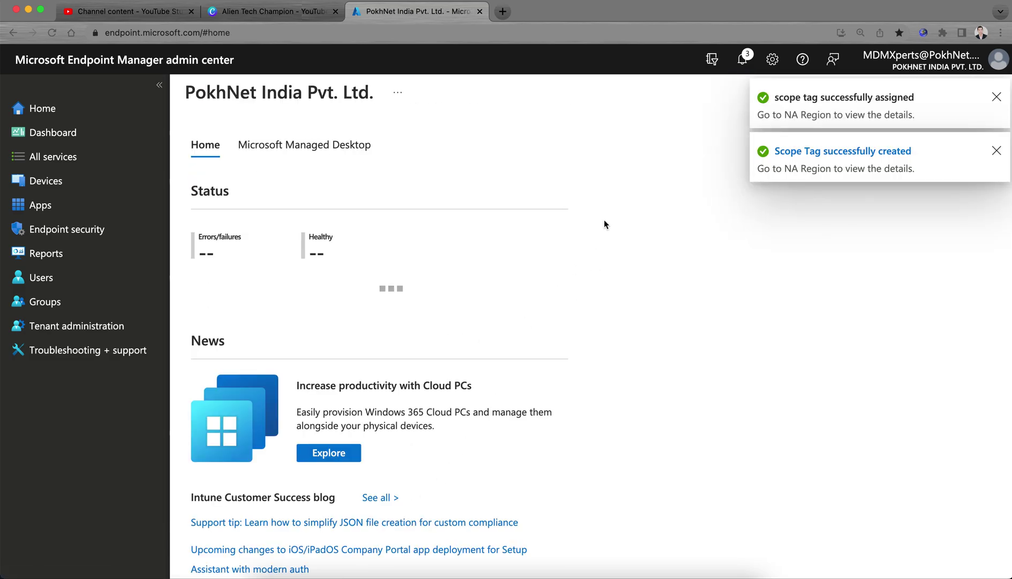
# Return to the scope tags list under the tenant's roles and examine the NA Region tag's included groups
pyautogui.click(86, 330)
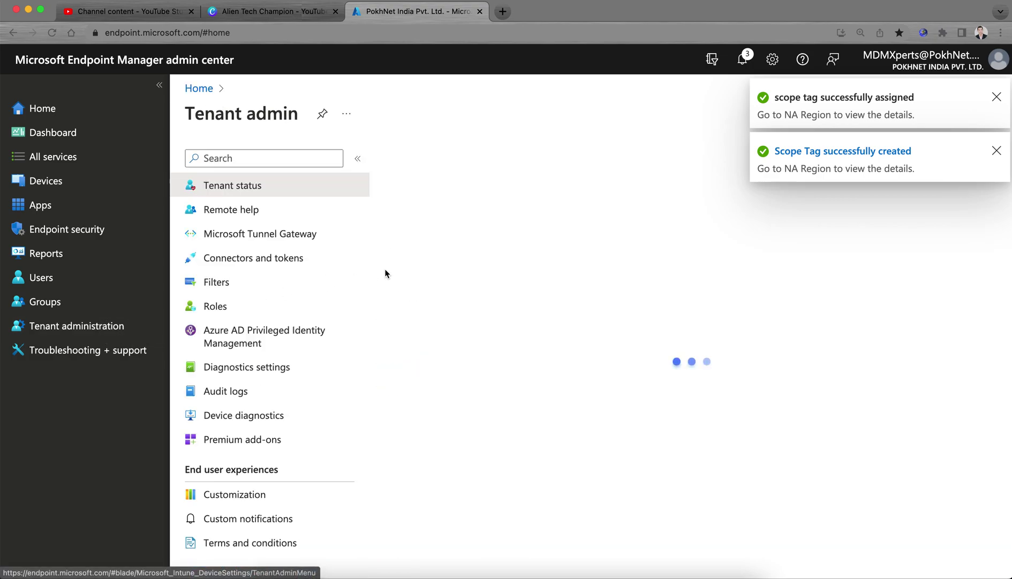
pyautogui.click(272, 312)
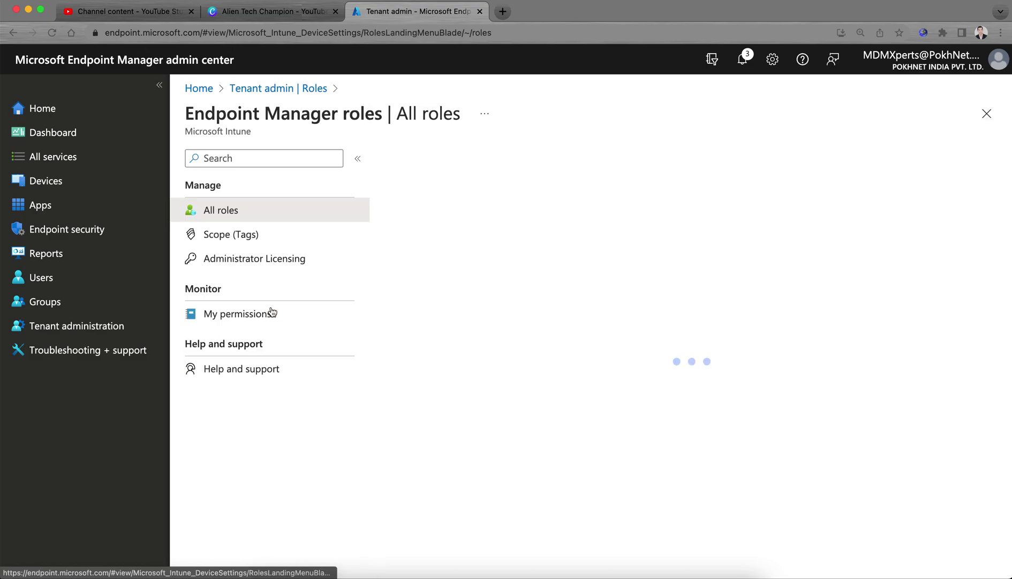
pyautogui.click(280, 245)
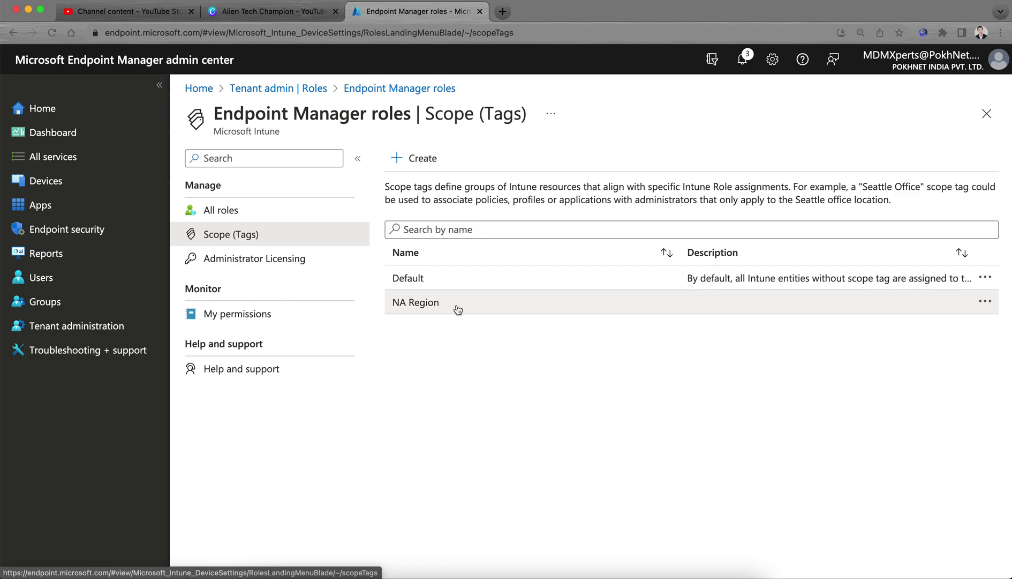
pyautogui.click(433, 305)
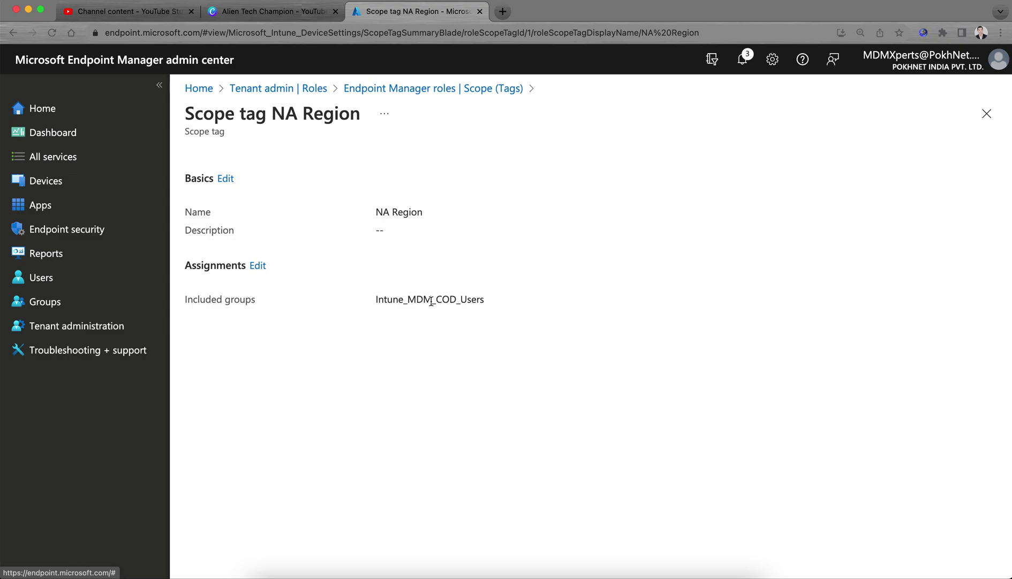
pyautogui.moveTo(375, 301); pyautogui.dragTo(516, 303)
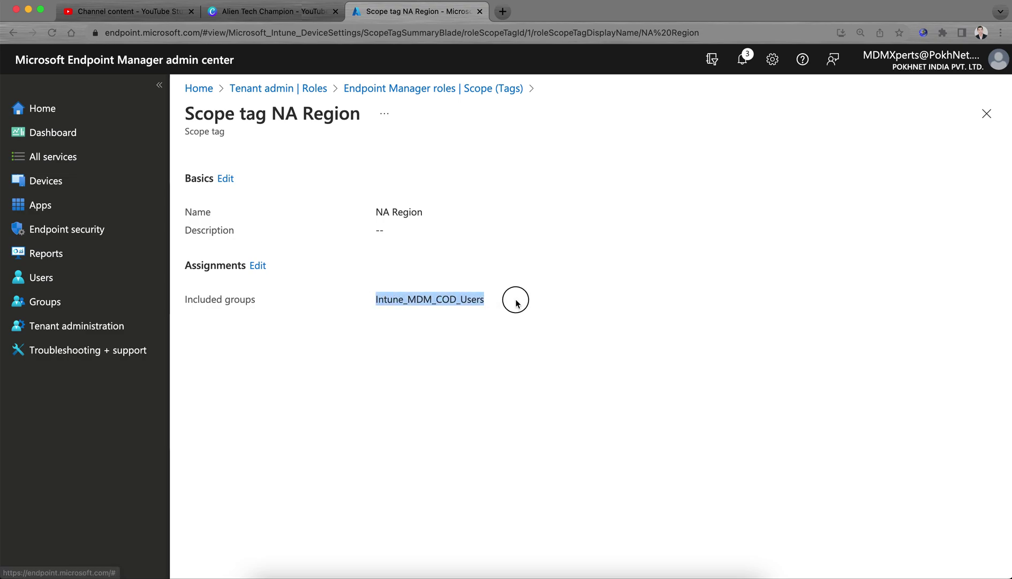
# Check the name listed in the NA Region scope tag's basic details
pyautogui.click(446, 223)
pyautogui.moveTo(428, 214); pyautogui.dragTo(359, 216)
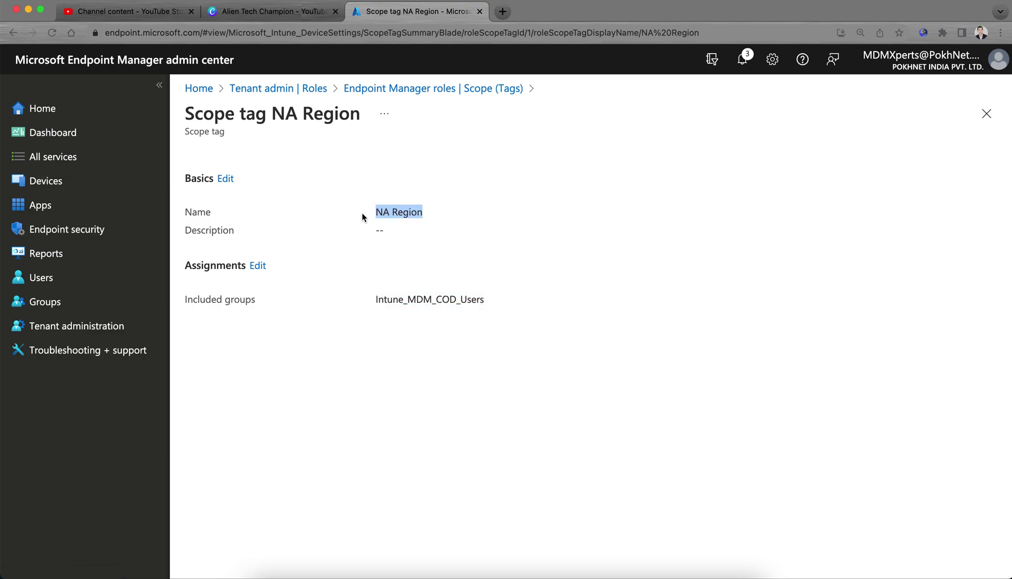
pyautogui.click(443, 217)
pyautogui.moveTo(438, 217); pyautogui.dragTo(343, 215)
pyautogui.click(462, 209)
# Rename the NA Region scope tag as EMEA and save the change
pyautogui.click(226, 180)
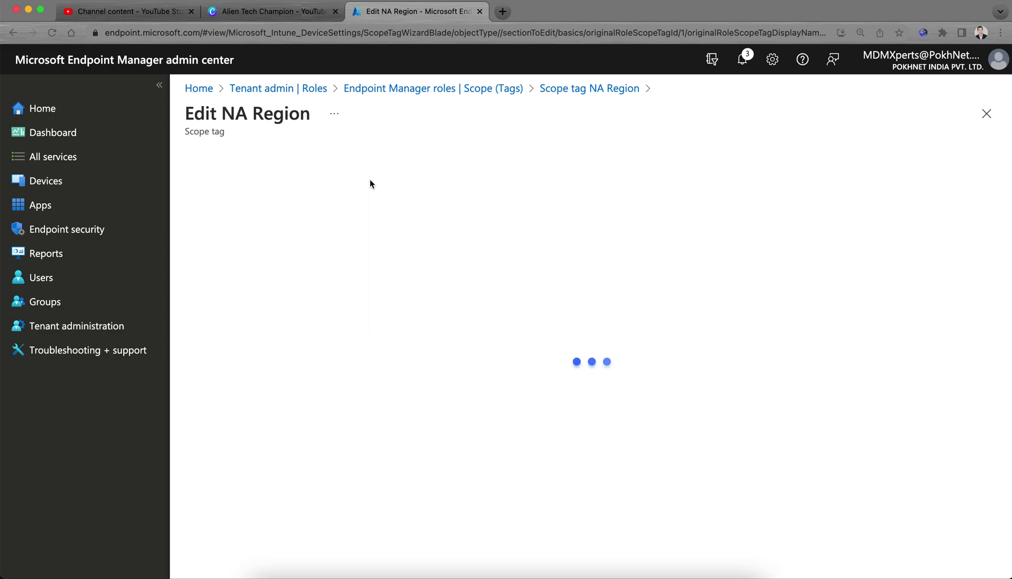
pyautogui.moveTo(453, 251); pyautogui.dragTo(335, 252)
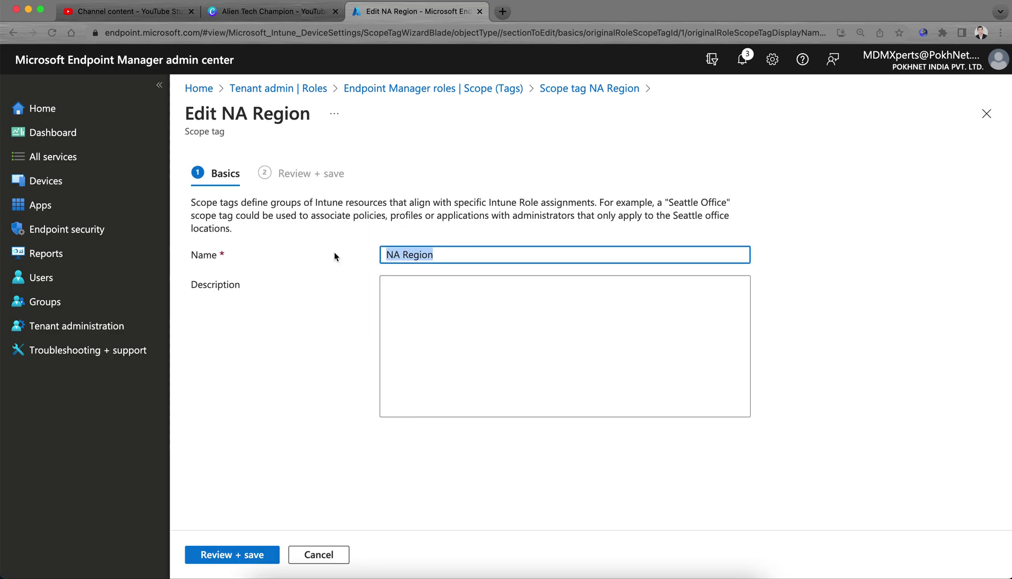
pyautogui.write('EMEA')
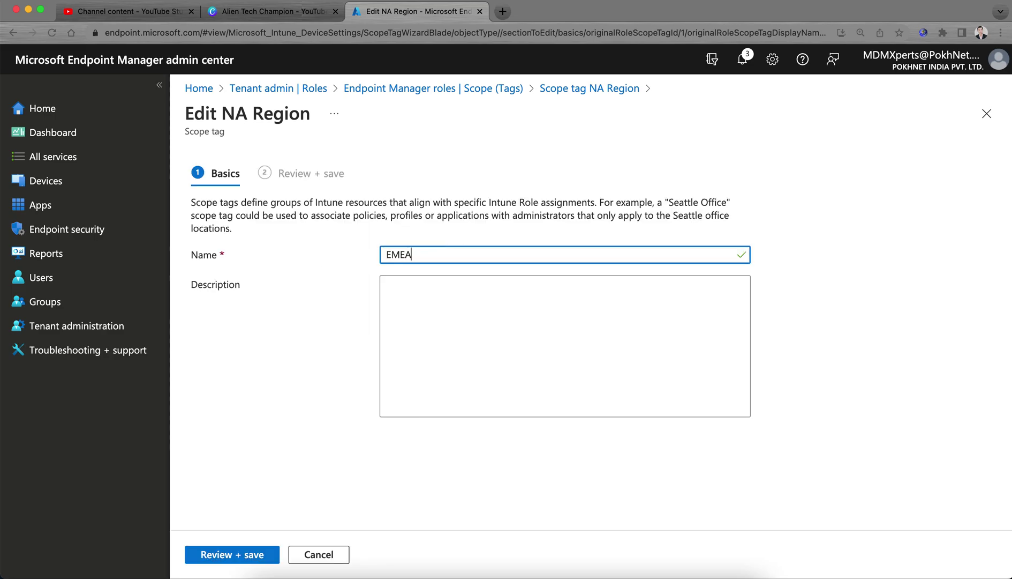
pyautogui.write(' Region')
pyautogui.press('BackSpace')
pyautogui.press('BackSpace')
pyautogui.press('BackSpace')
pyautogui.press('BackSpace')
pyautogui.press('BackSpace')
pyautogui.press('BackSpace')
pyautogui.press('BackSpace')
pyautogui.click(240, 553)
pyautogui.click(235, 553)
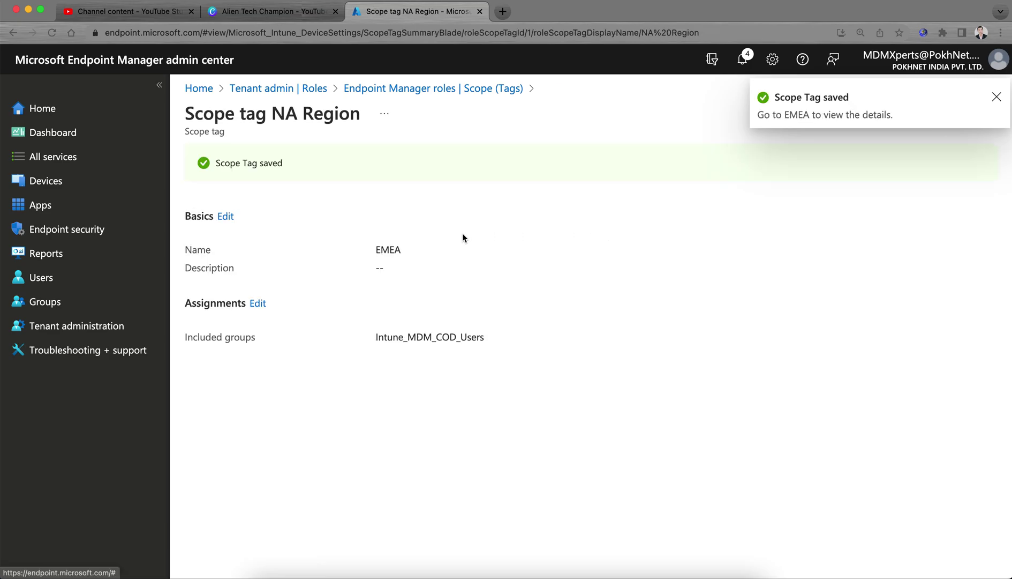
# Check the renamed scope tag's included groups and return to the scope tags list
pyautogui.moveTo(380, 334); pyautogui.dragTo(523, 334)
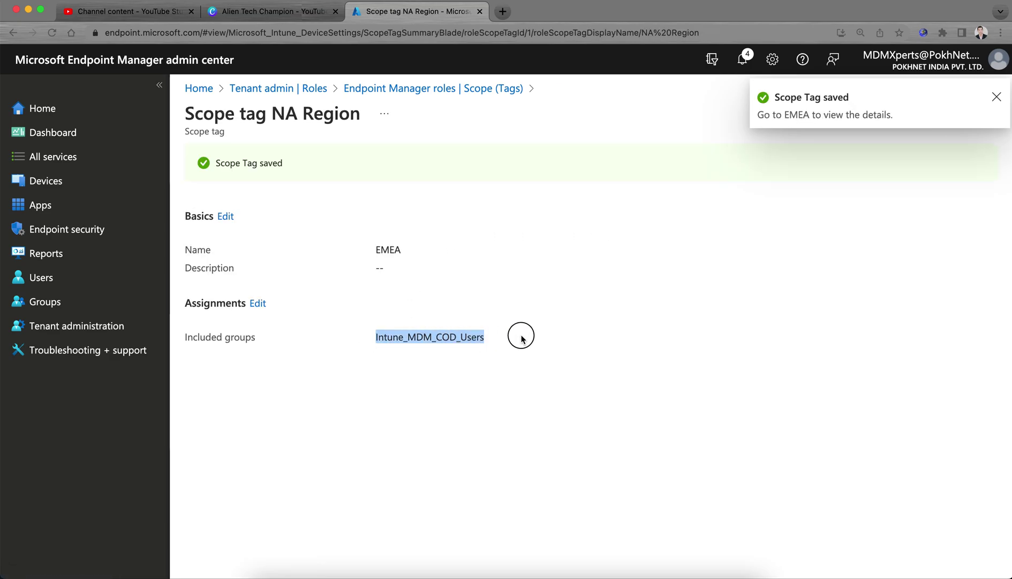
pyautogui.click(424, 323)
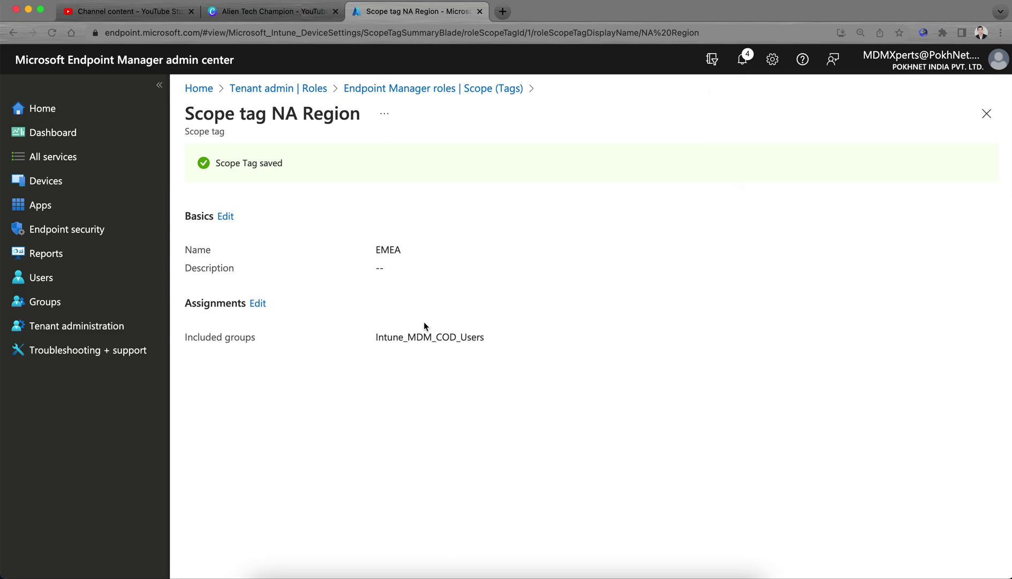
pyautogui.moveTo(373, 342); pyautogui.dragTo(516, 350)
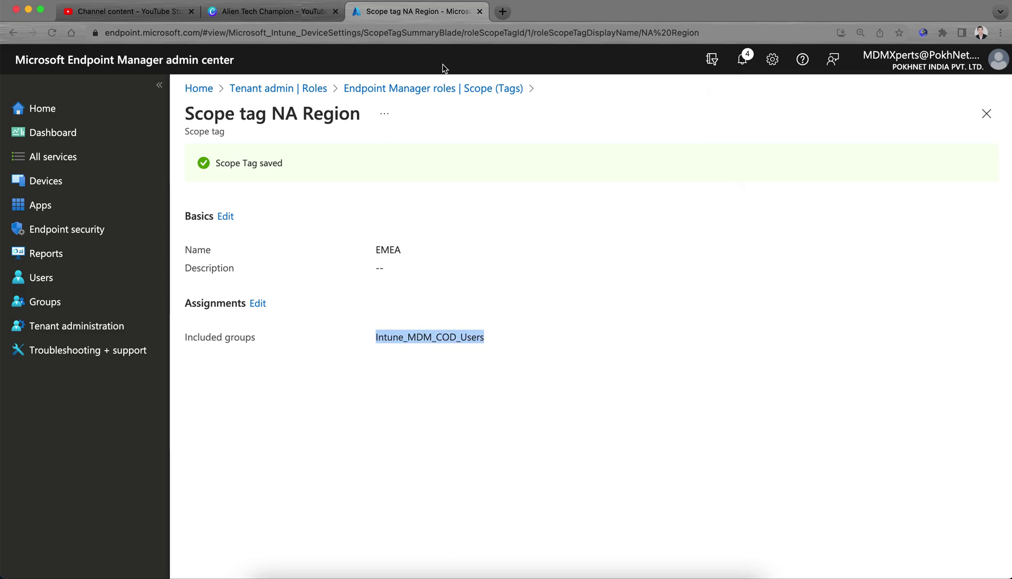
pyautogui.click(432, 89)
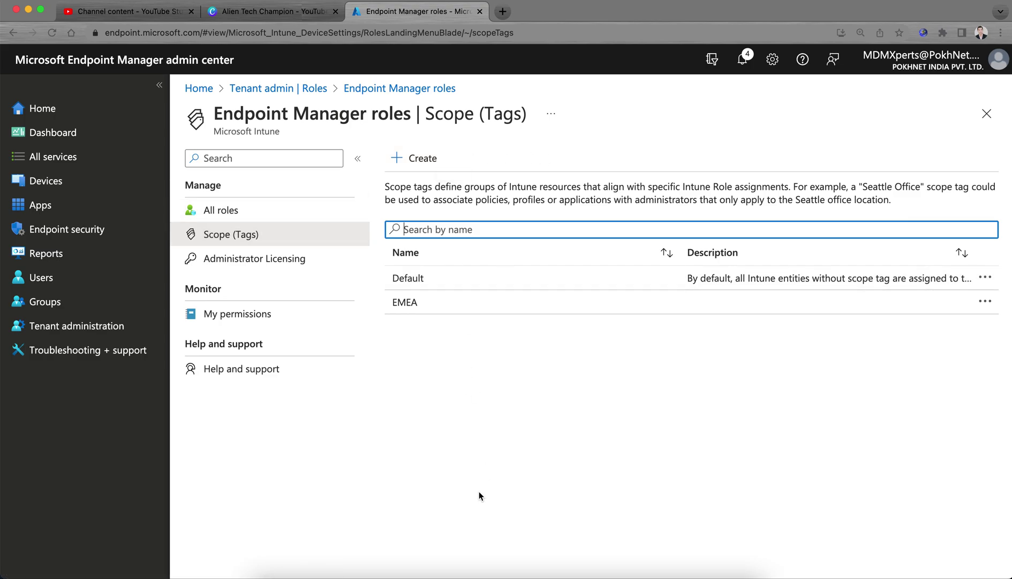
# Open the Global - iOS Native Email Config Profile from the iOS/iPadOS configuration profiles and find its scope tags
pyautogui.click(107, 186)
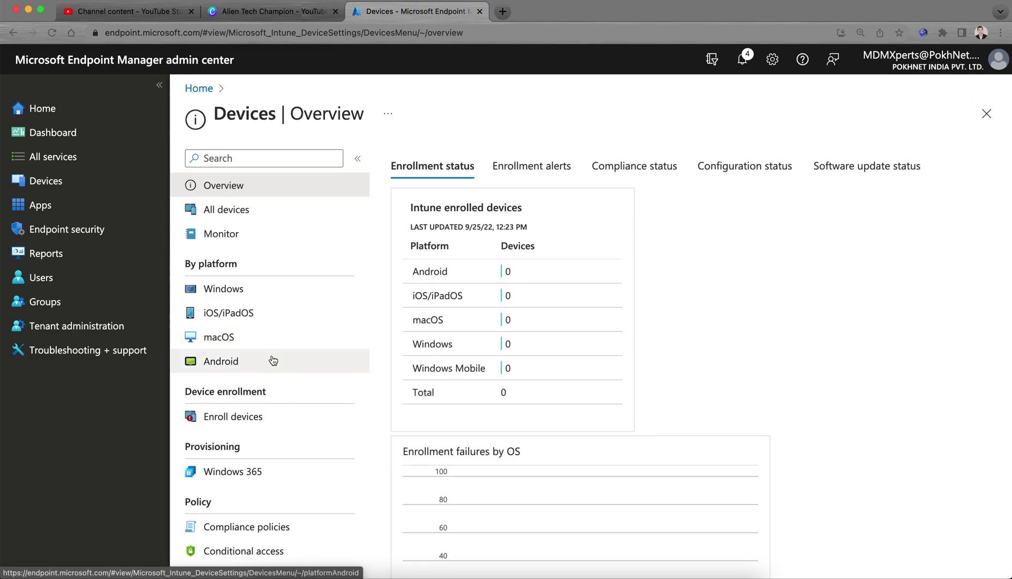
pyautogui.click(279, 323)
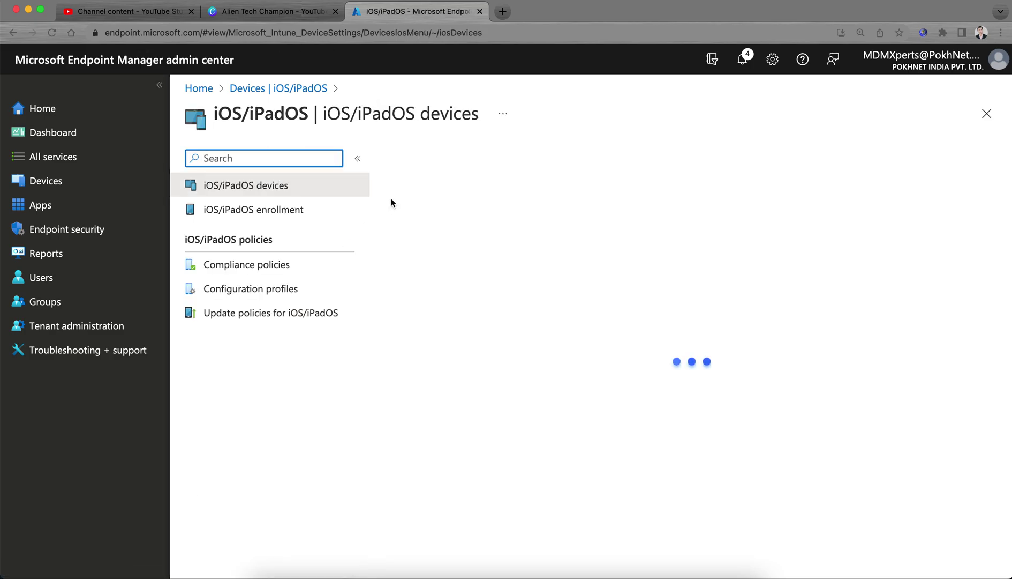
pyautogui.click(304, 291)
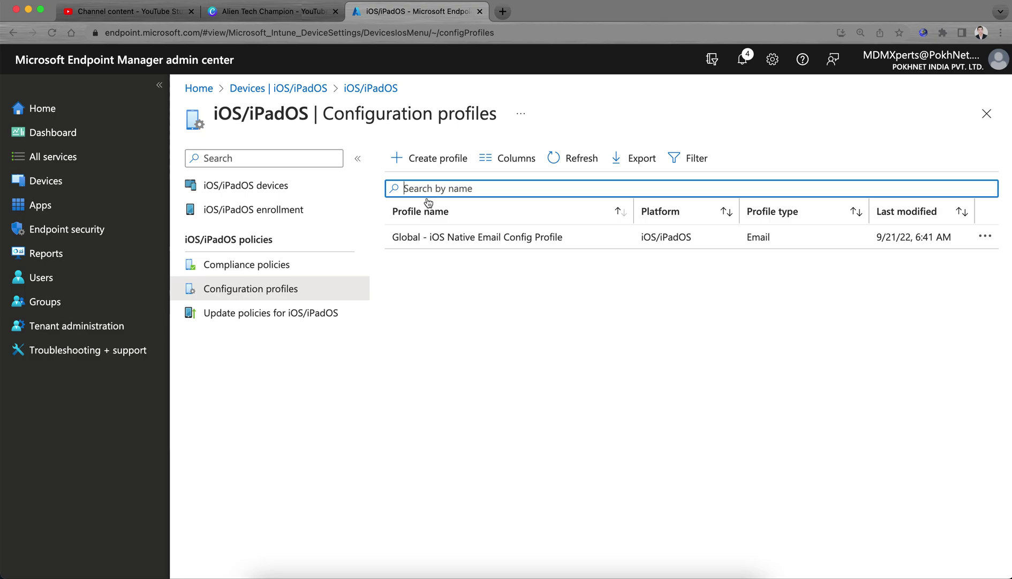
pyautogui.click(441, 167)
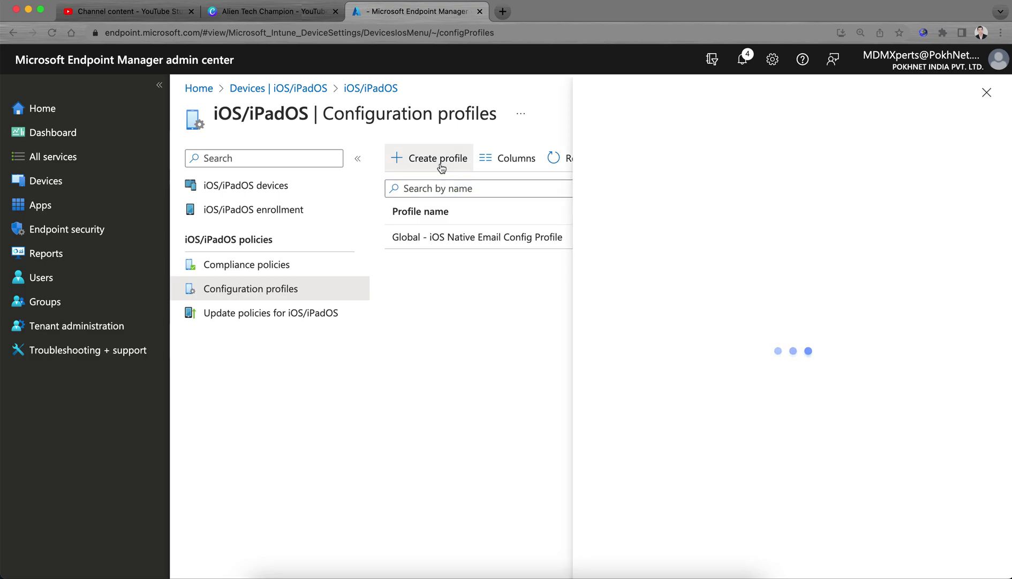
pyautogui.click(987, 102)
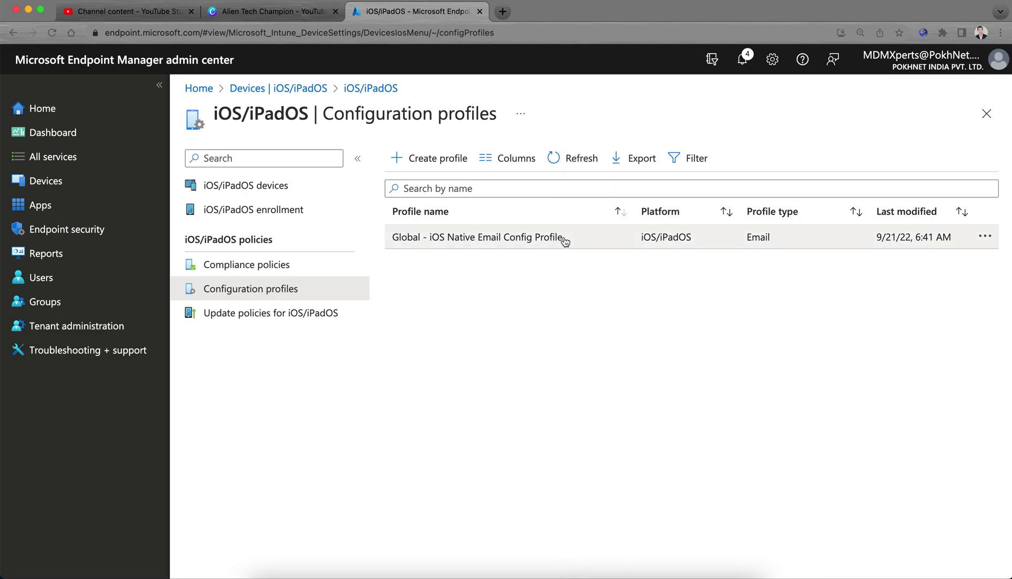
pyautogui.click(531, 237)
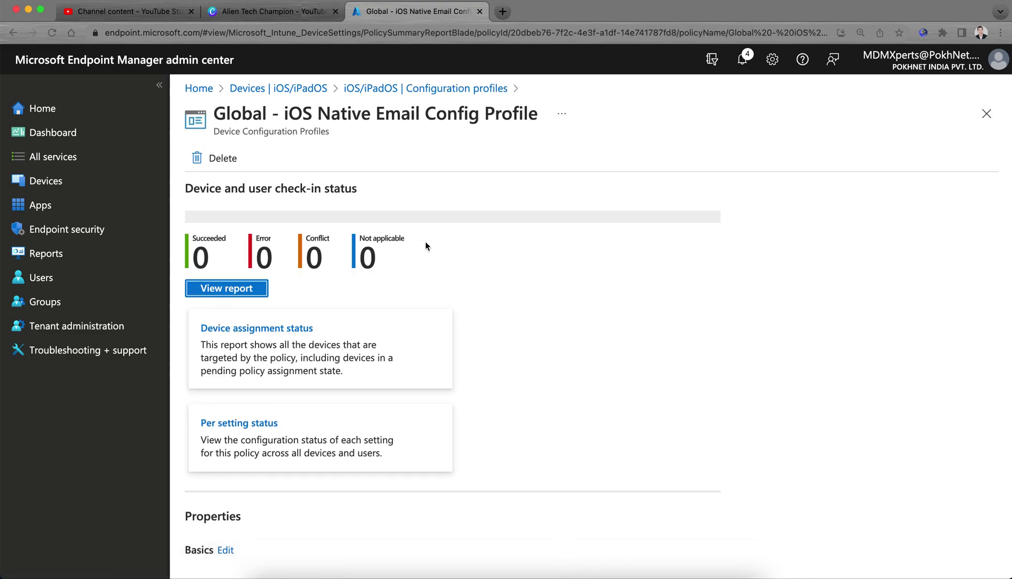
pyautogui.scroll(-3, 385, 410)
pyautogui.scroll(-5, 385, 411)
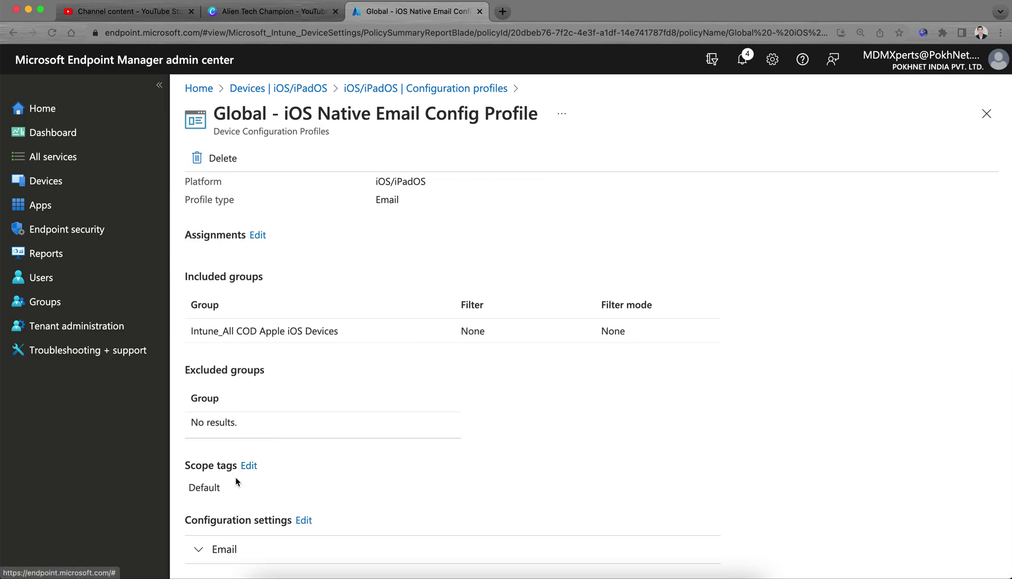
# Replace the email profile's Default scope tag with EMEA, save it, and expand the profile's Email configuration settings
pyautogui.click(249, 465)
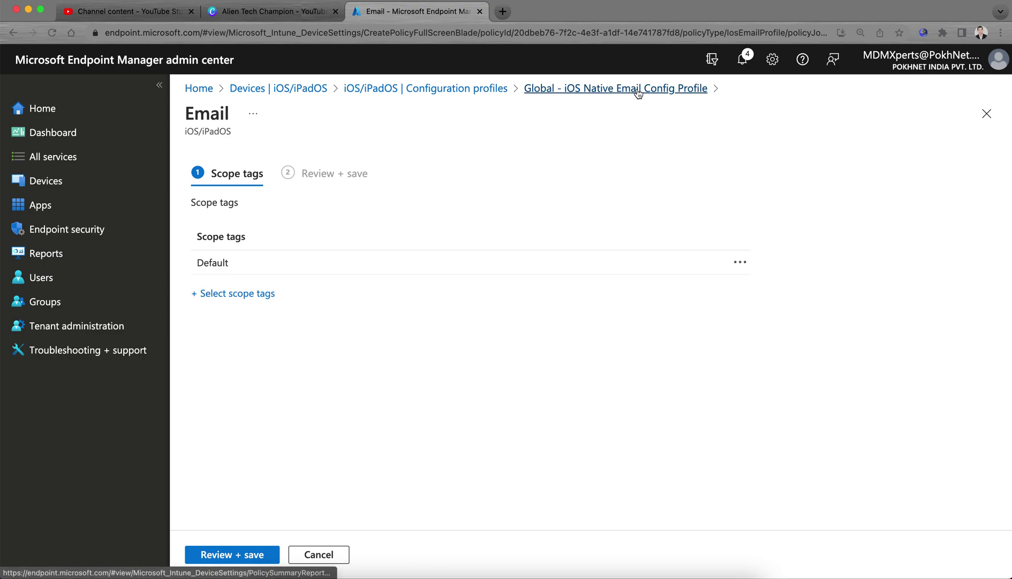
pyautogui.click(254, 294)
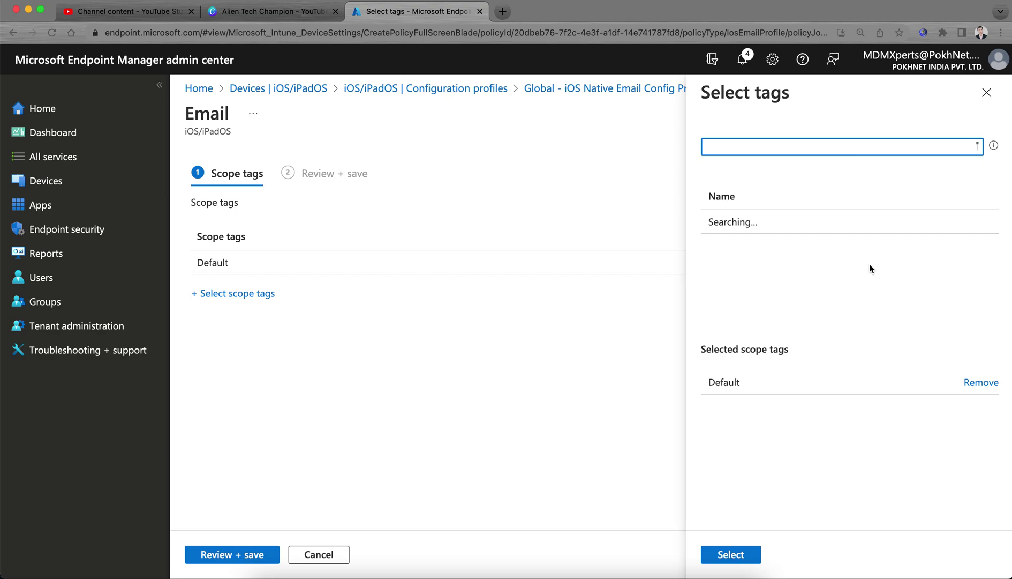
pyautogui.click(982, 382)
pyautogui.click(898, 249)
pyautogui.click(742, 555)
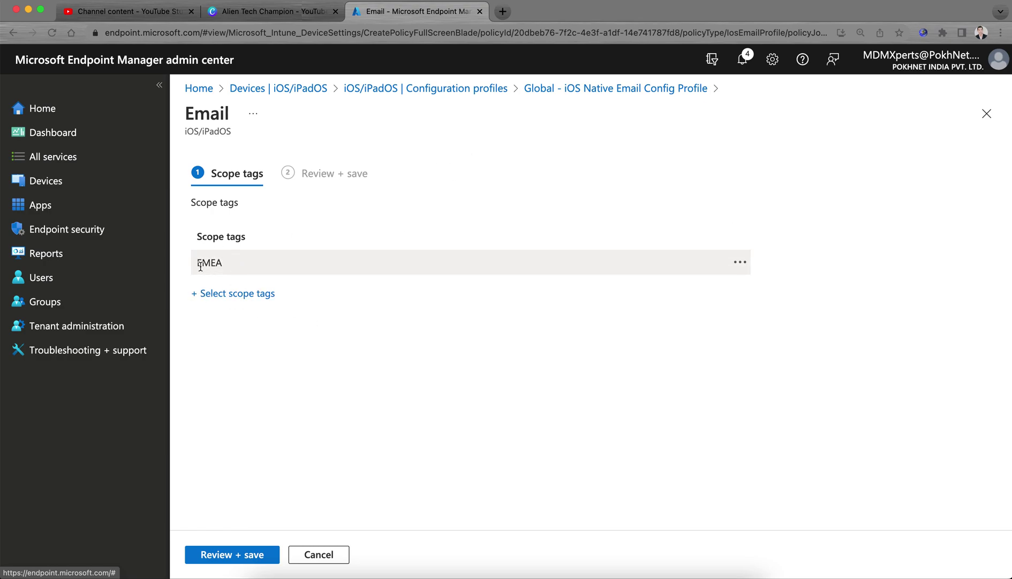
pyautogui.click(263, 560)
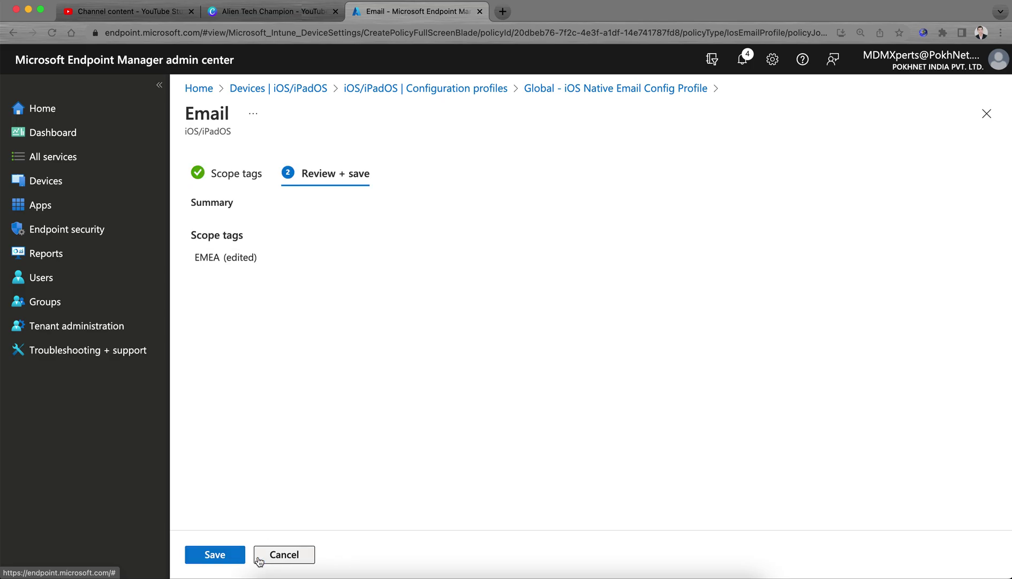
pyautogui.click(242, 551)
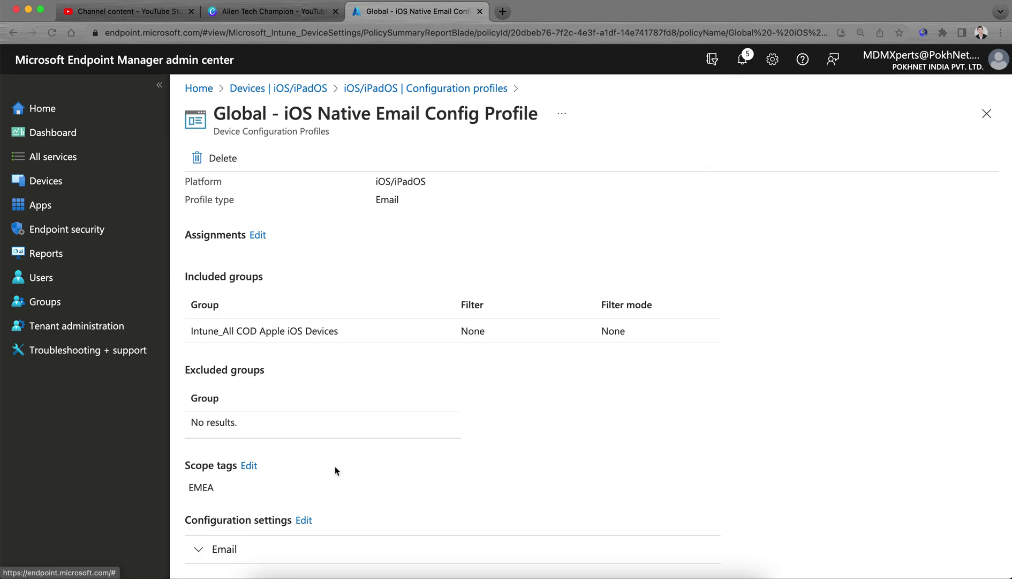
pyautogui.click(198, 549)
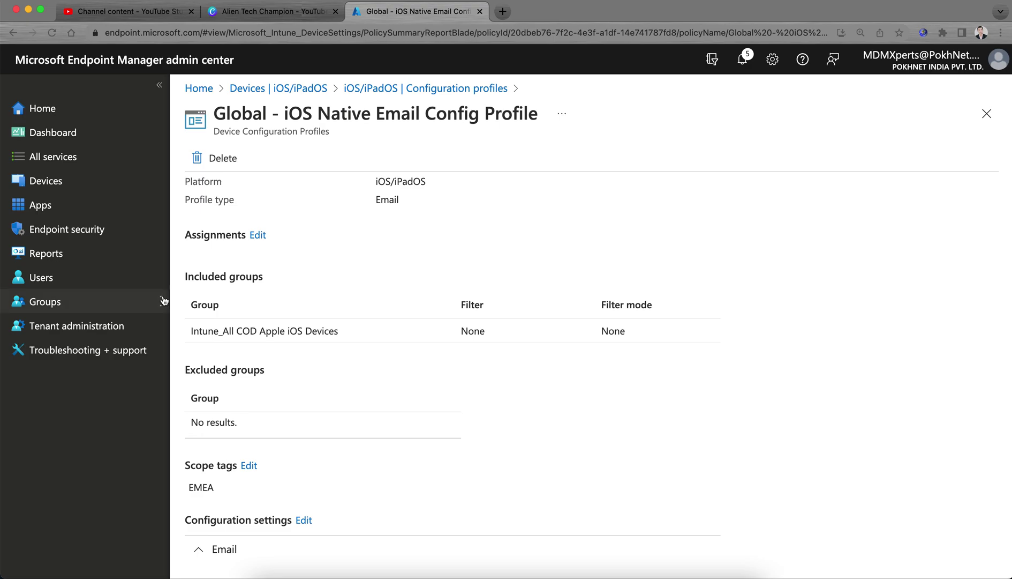
# Open the Gloabl SD team assignment of the custom Global SD Roles role in tenant administration
pyautogui.click(88, 325)
pyautogui.click(289, 307)
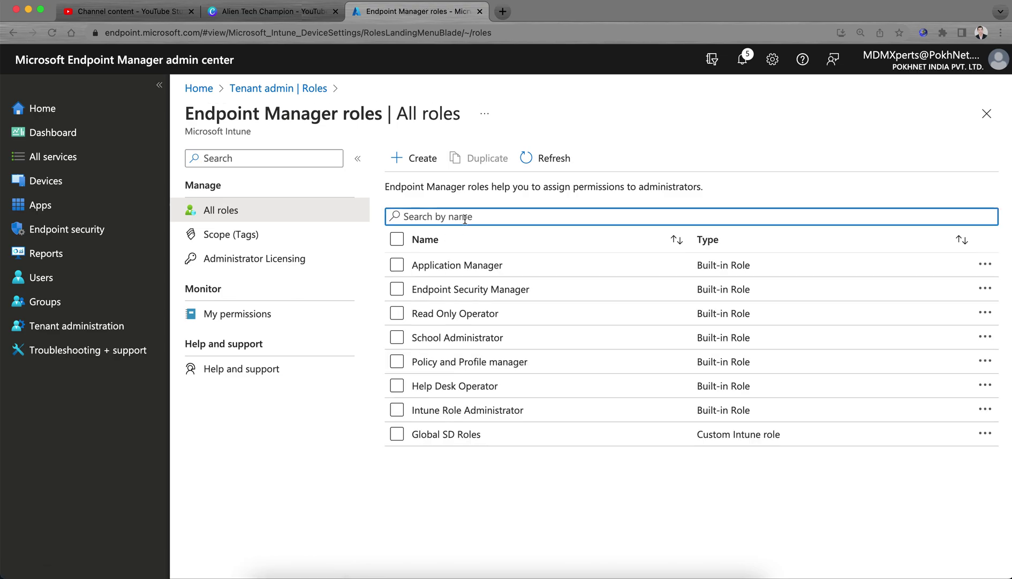
pyautogui.click(470, 435)
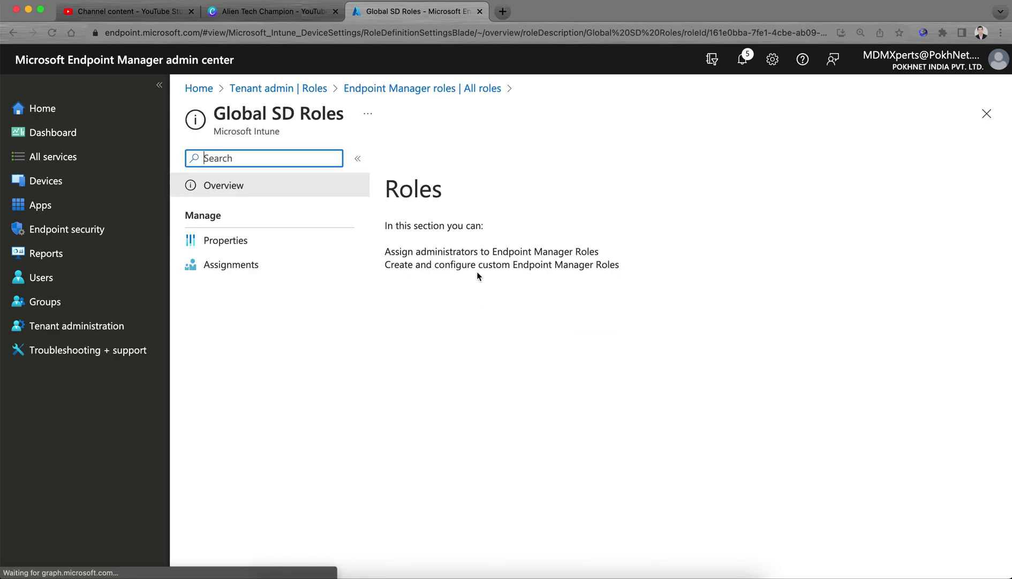
pyautogui.click(344, 260)
pyautogui.click(421, 238)
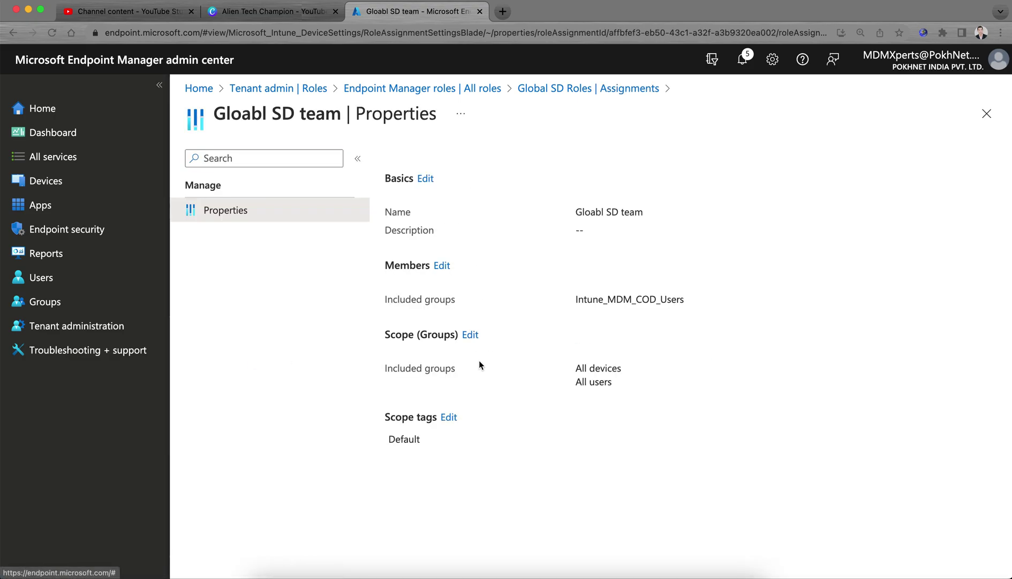
# Replace the Gloabl SD team assignment's Default scope tag with EMEA and save the assignment
pyautogui.click(453, 417)
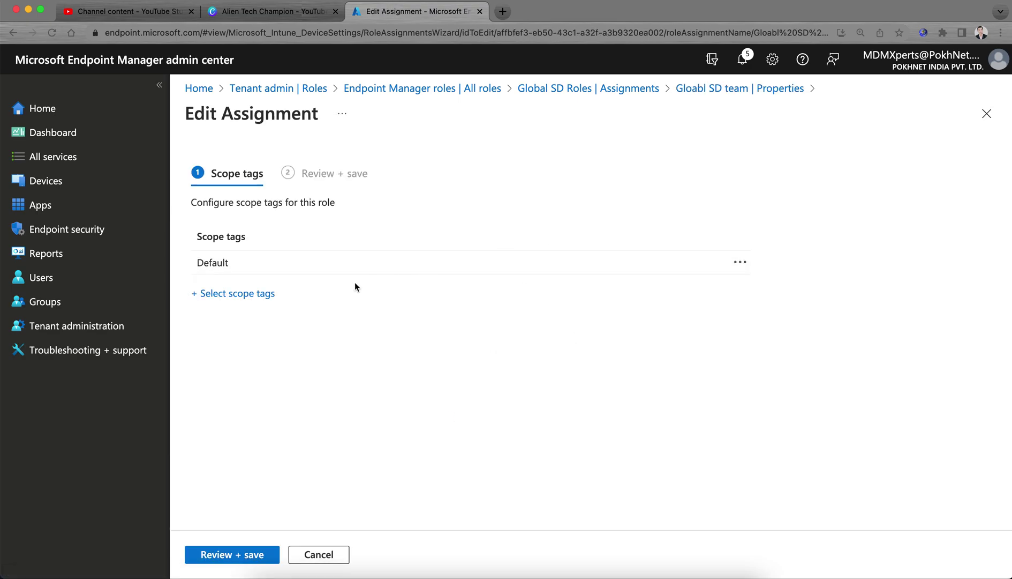
pyautogui.click(264, 293)
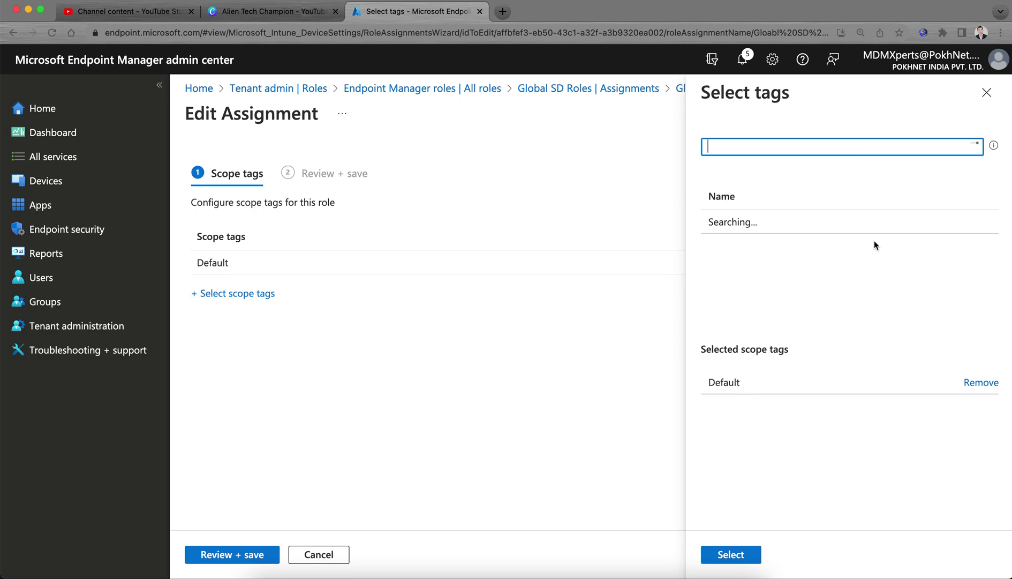
pyautogui.click(847, 243)
pyautogui.click(978, 382)
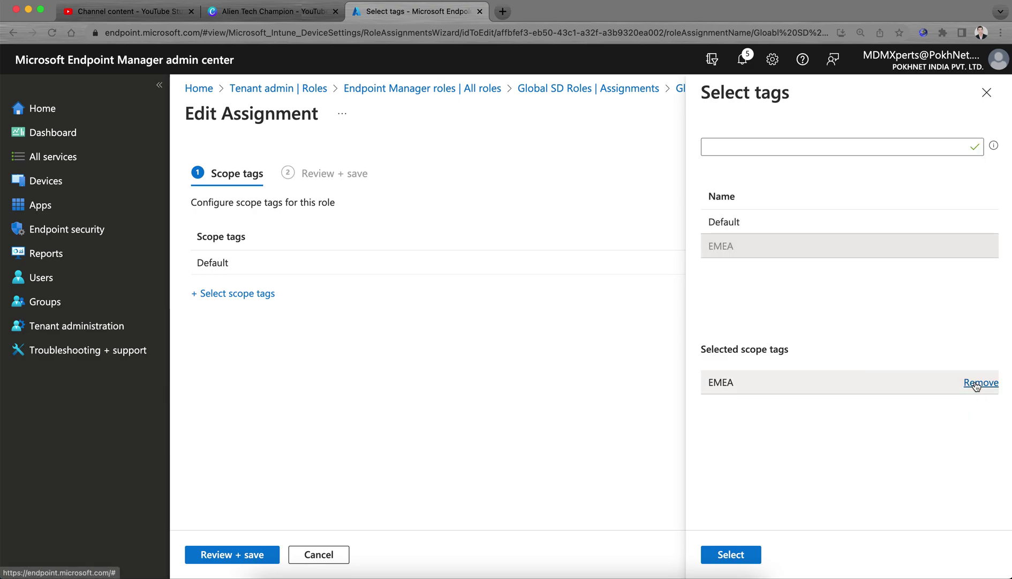
pyautogui.click(749, 552)
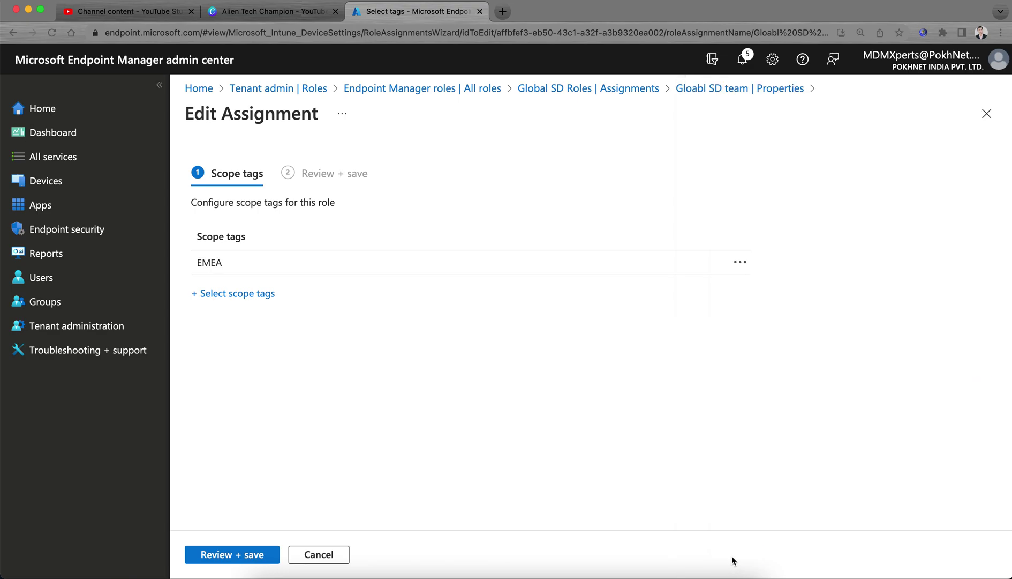
pyautogui.click(245, 554)
pyautogui.click(213, 554)
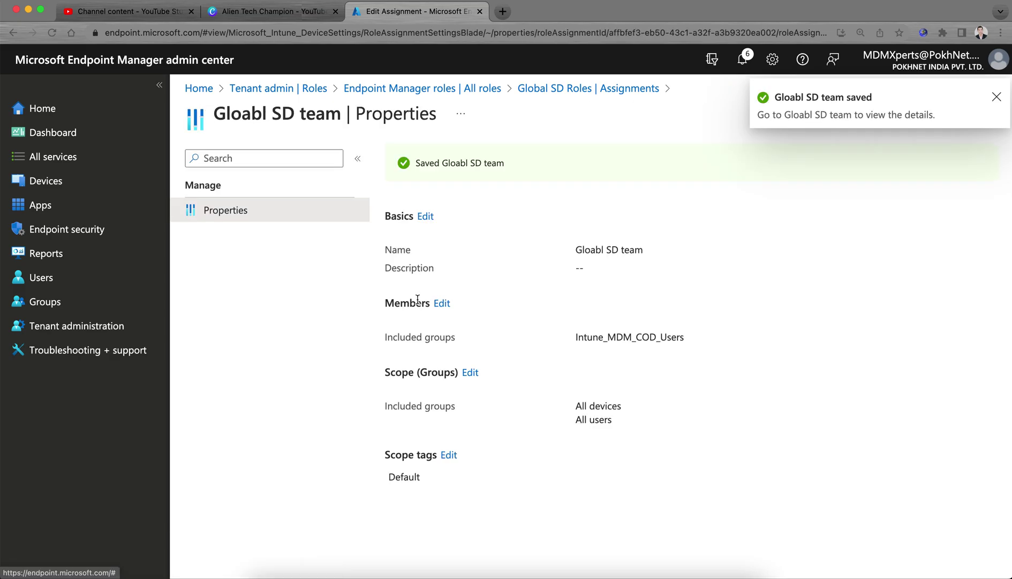
# Check the scope tag on the Gloabl SD team assignment, then return to the list of all roles and refresh it
pyautogui.moveTo(435, 476); pyautogui.dragTo(382, 477)
pyautogui.click(478, 496)
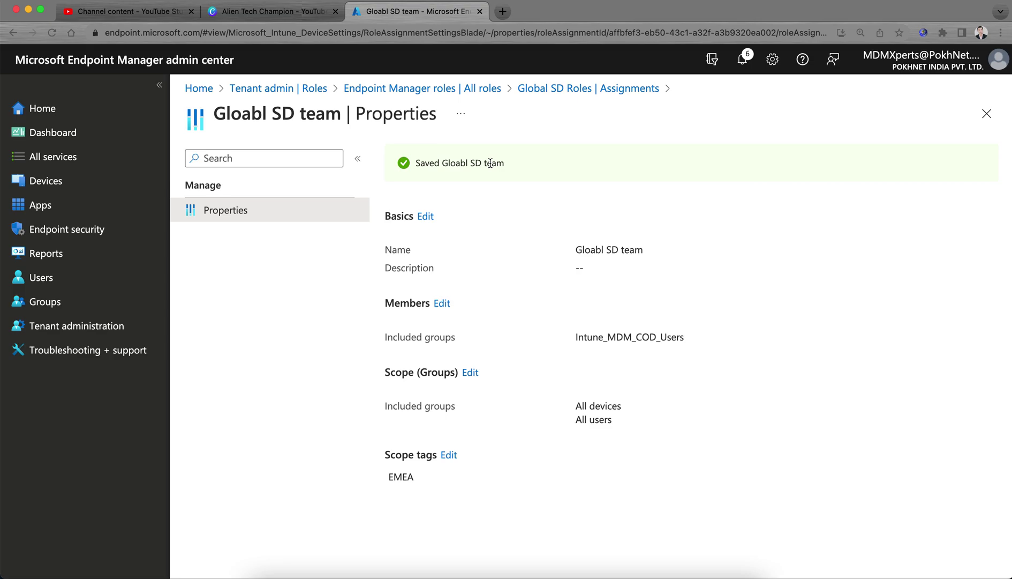
pyautogui.click(569, 89)
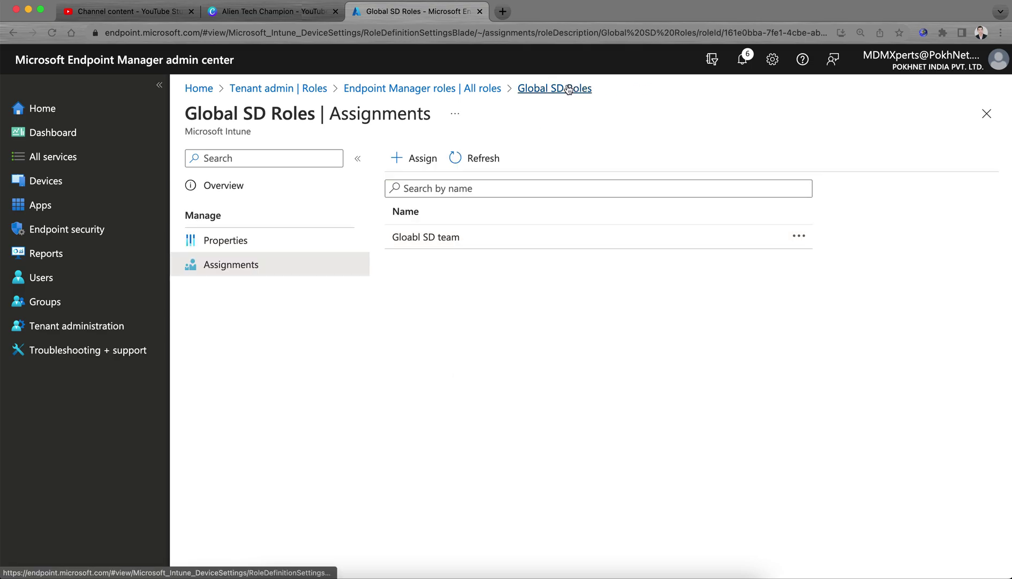
pyautogui.click(477, 89)
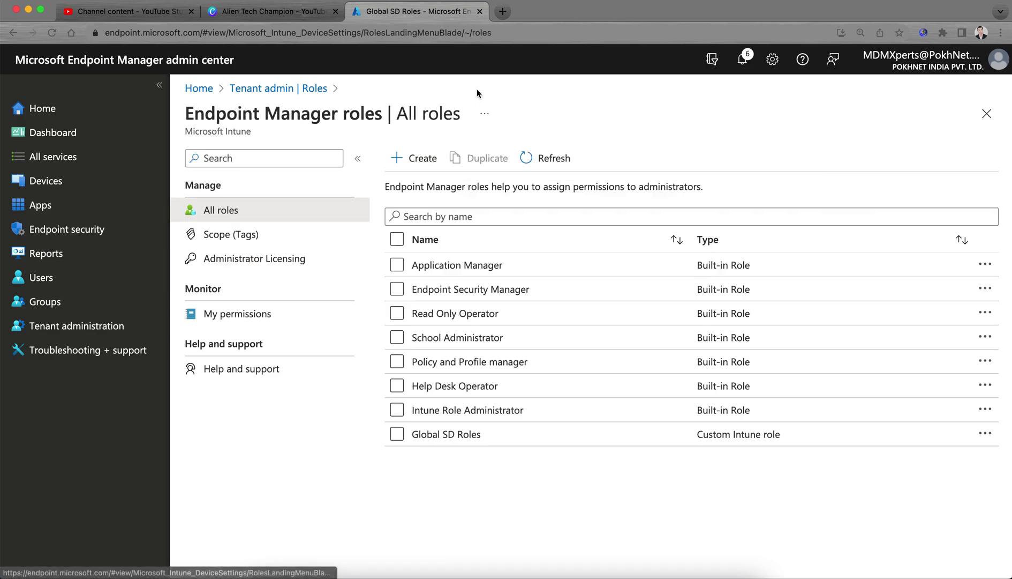
pyautogui.click(576, 167)
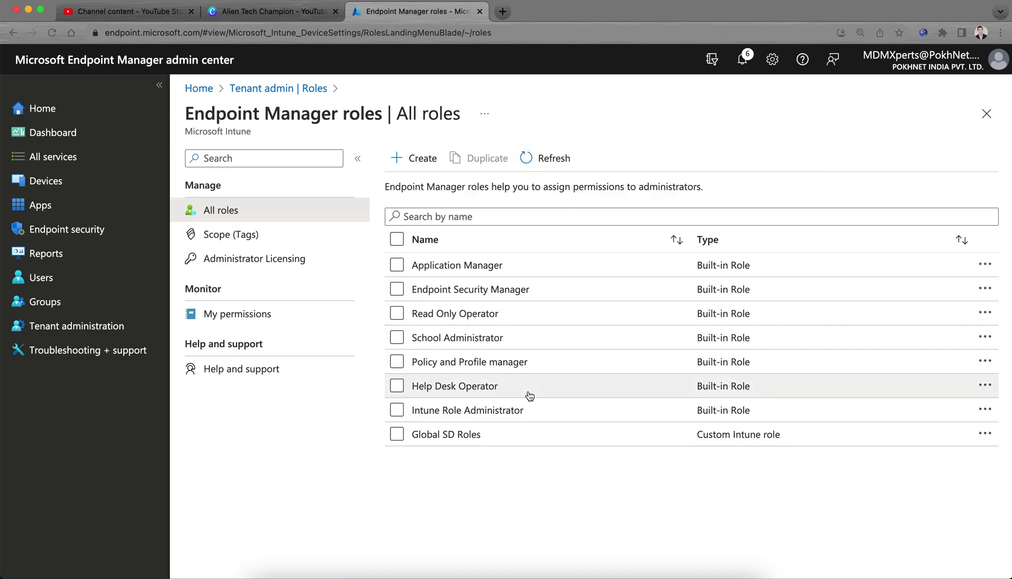
# Open the scope tags list and read the description of what scope tags define
pyautogui.click(239, 234)
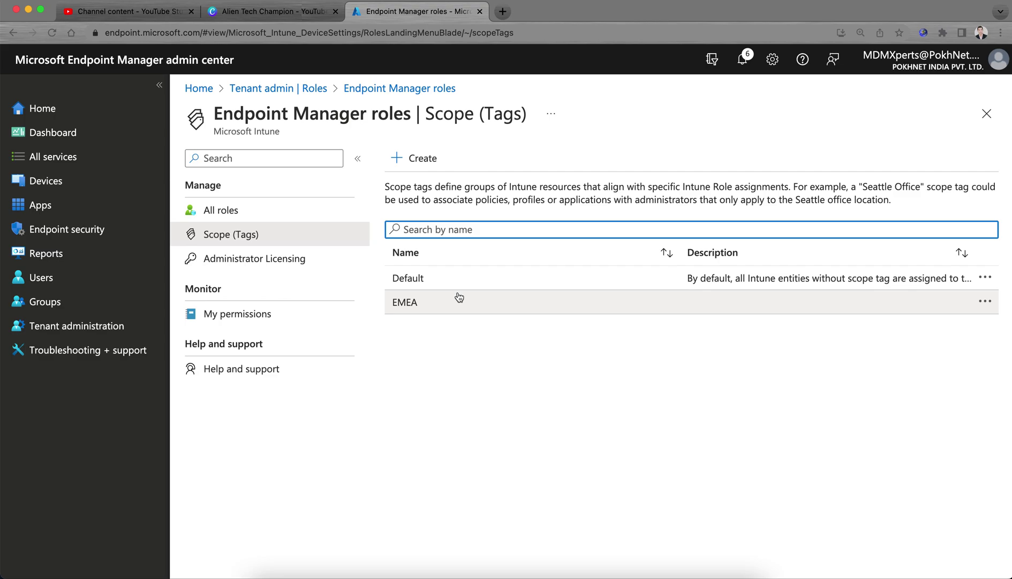
pyautogui.moveTo(423, 187); pyautogui.dragTo(574, 188)
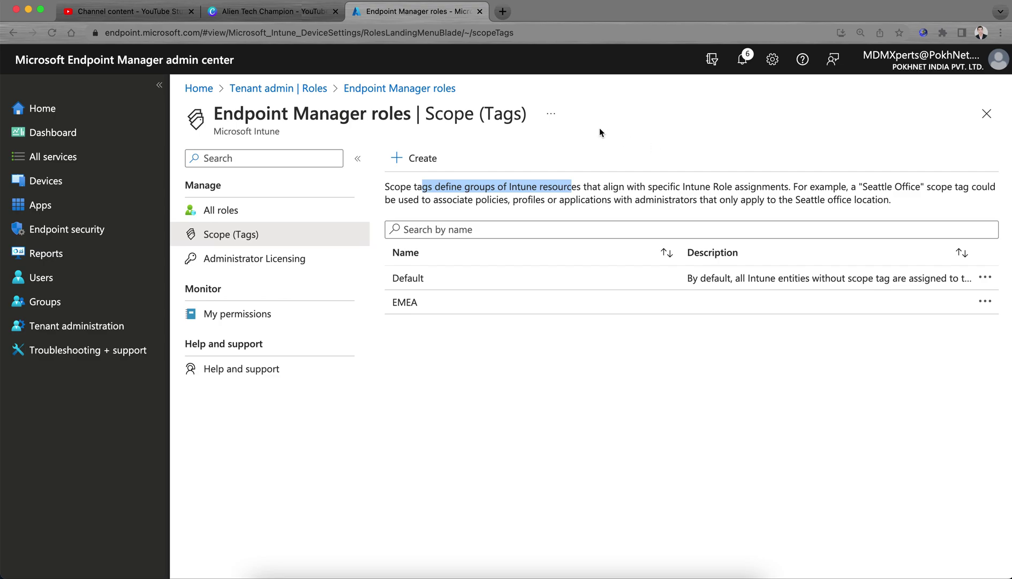
pyautogui.moveTo(528, 113); pyautogui.dragTo(523, 149)
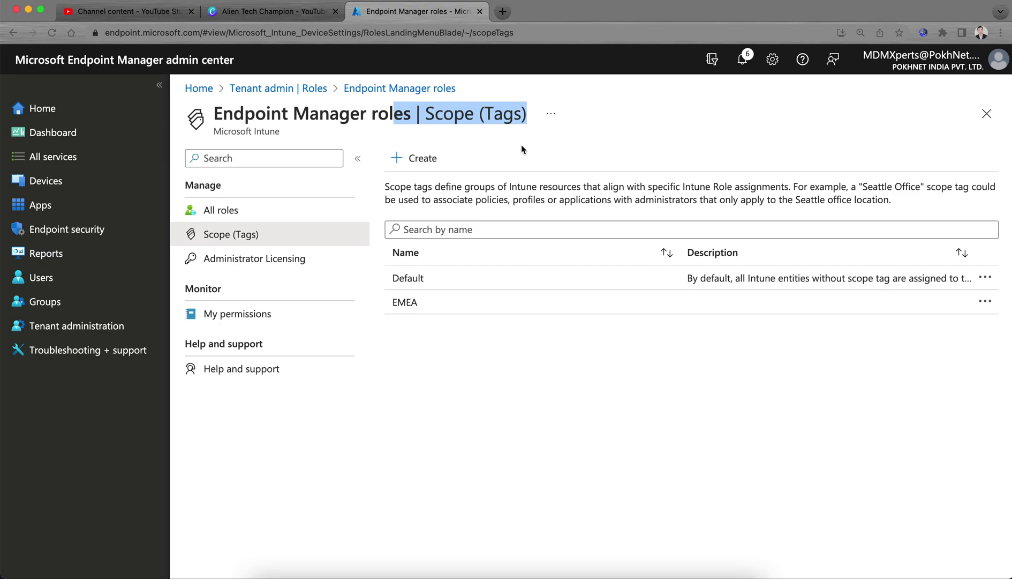
pyautogui.click(229, 188)
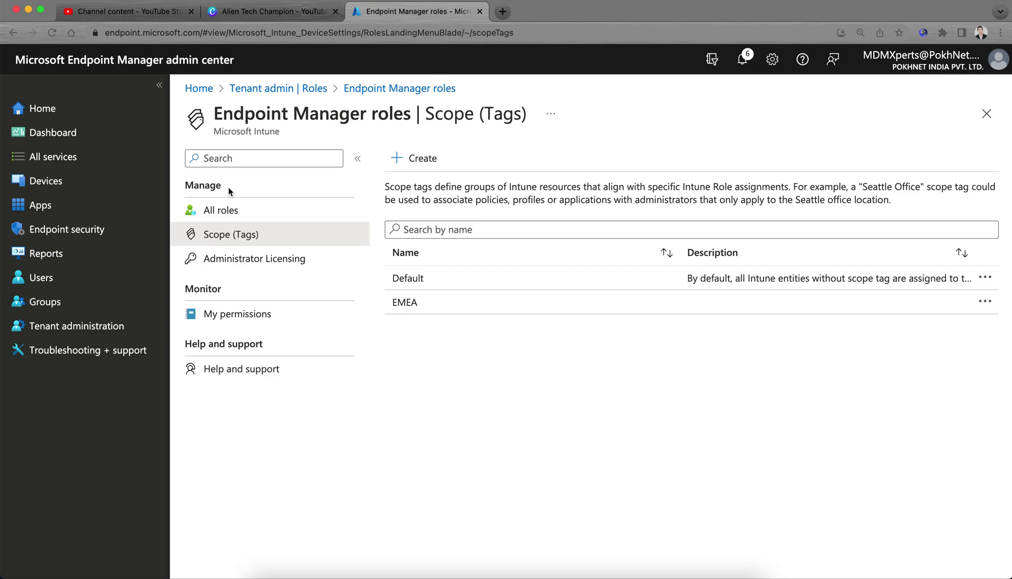